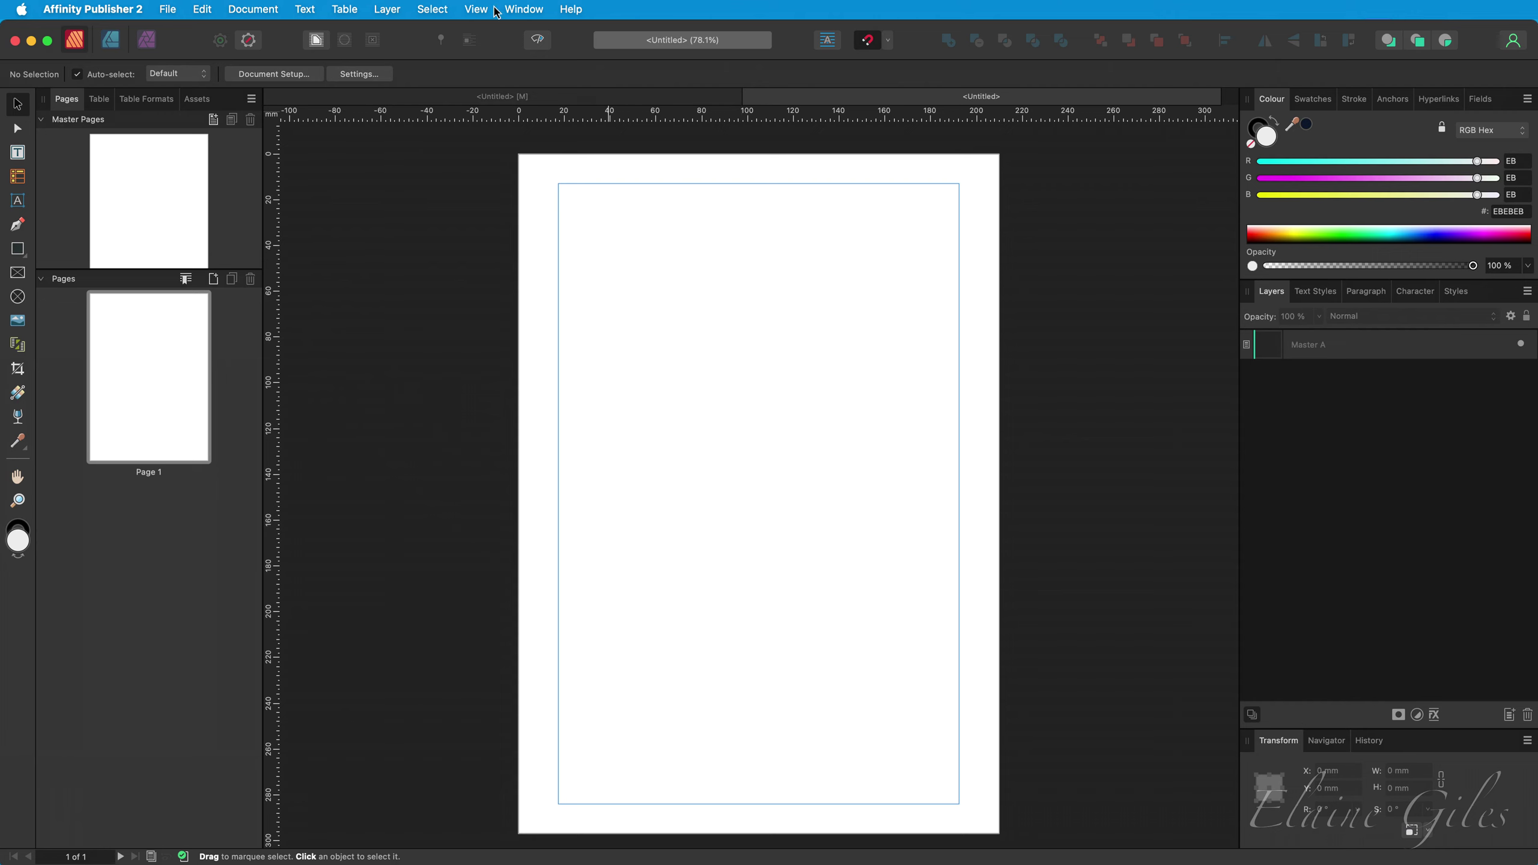
Open the guide settings and add eight horizontal guides and two vertical guides to the page
click(491, 8)
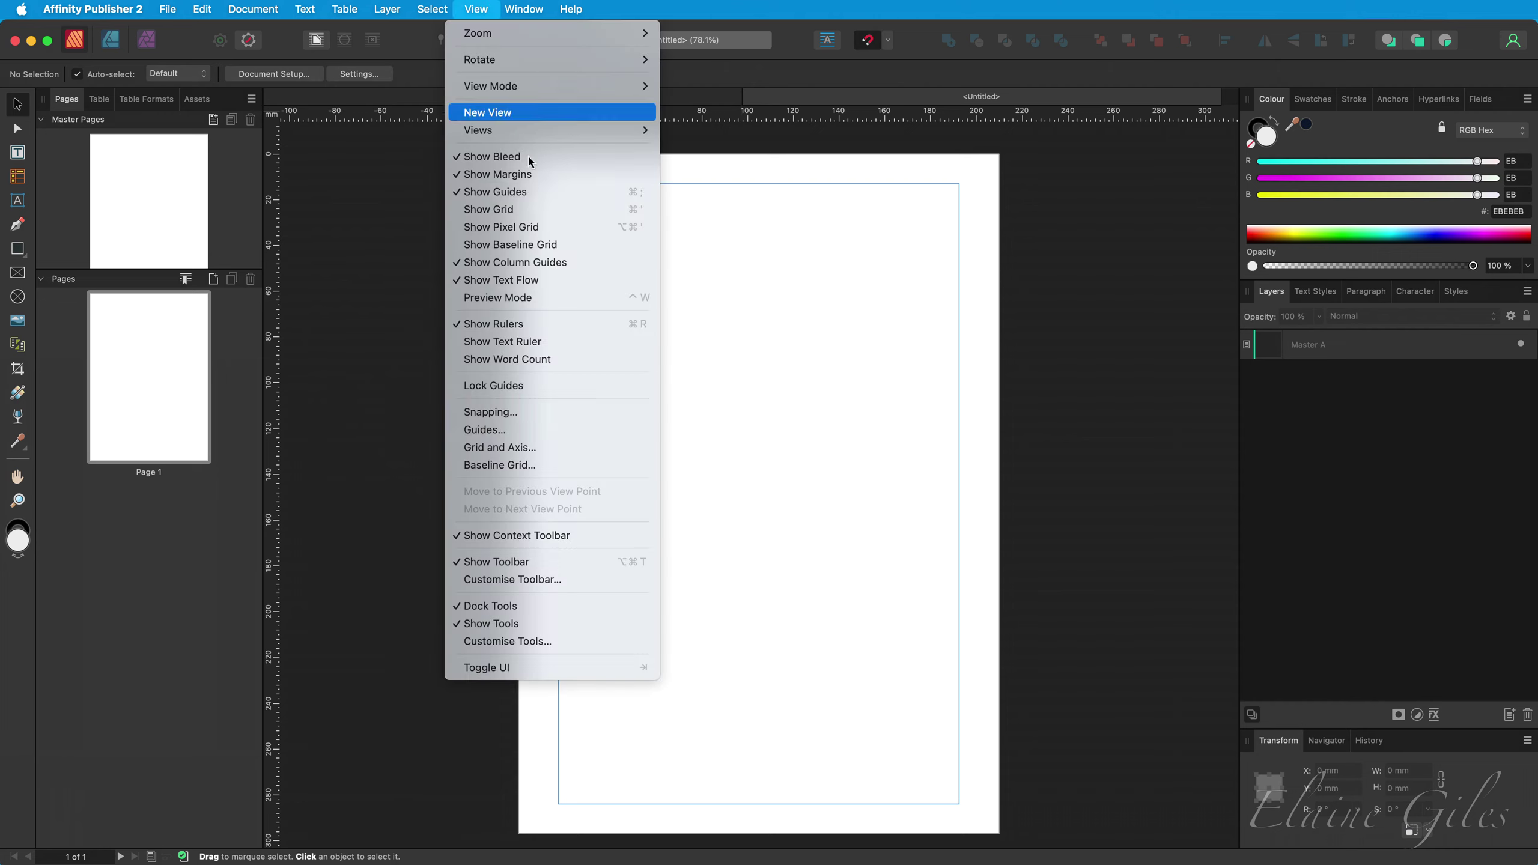
click(590, 434)
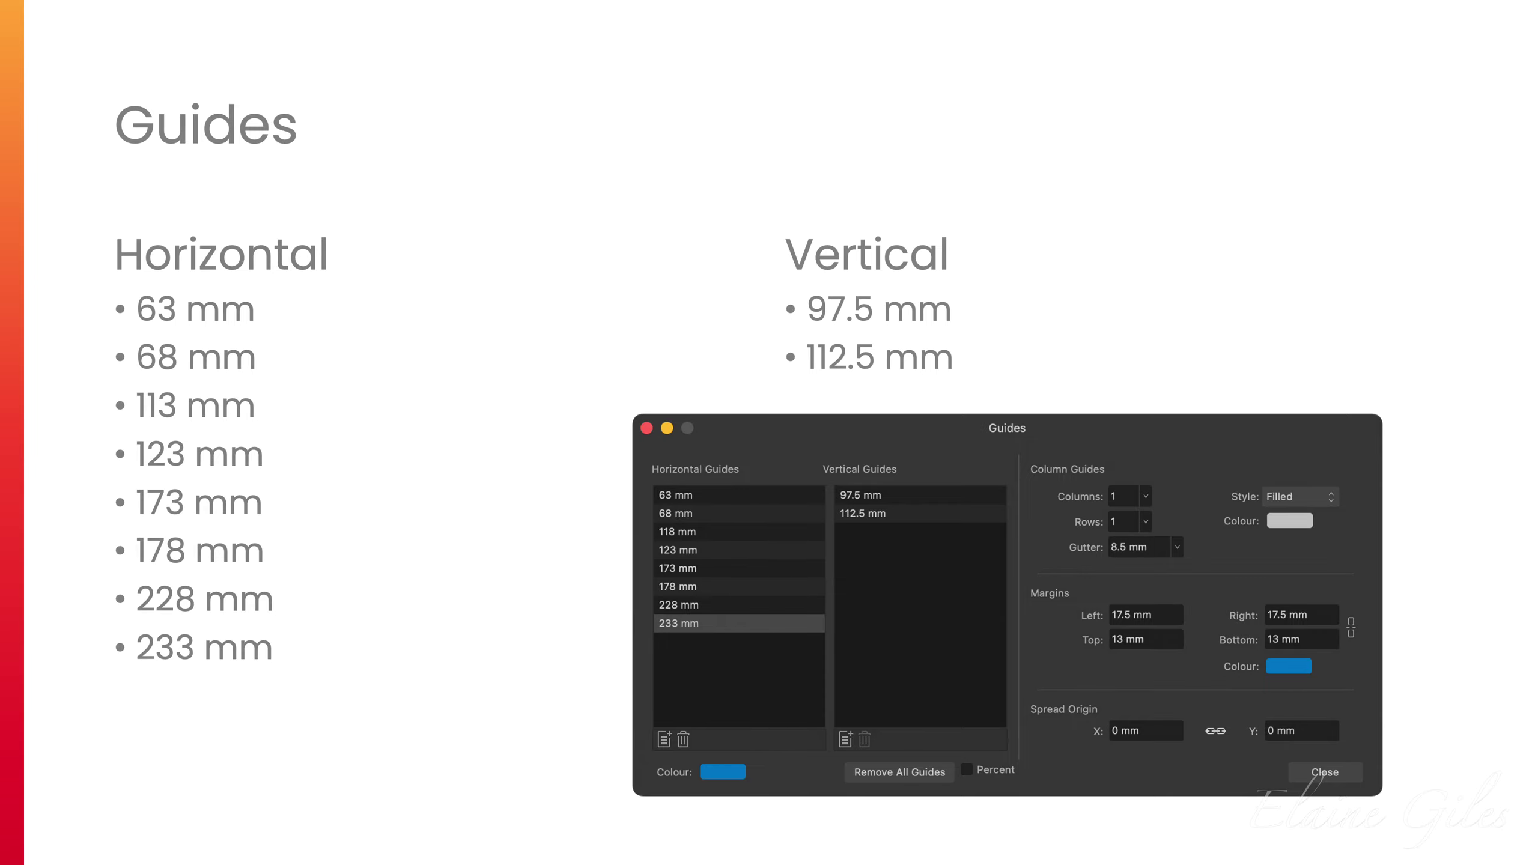
click(82, 614)
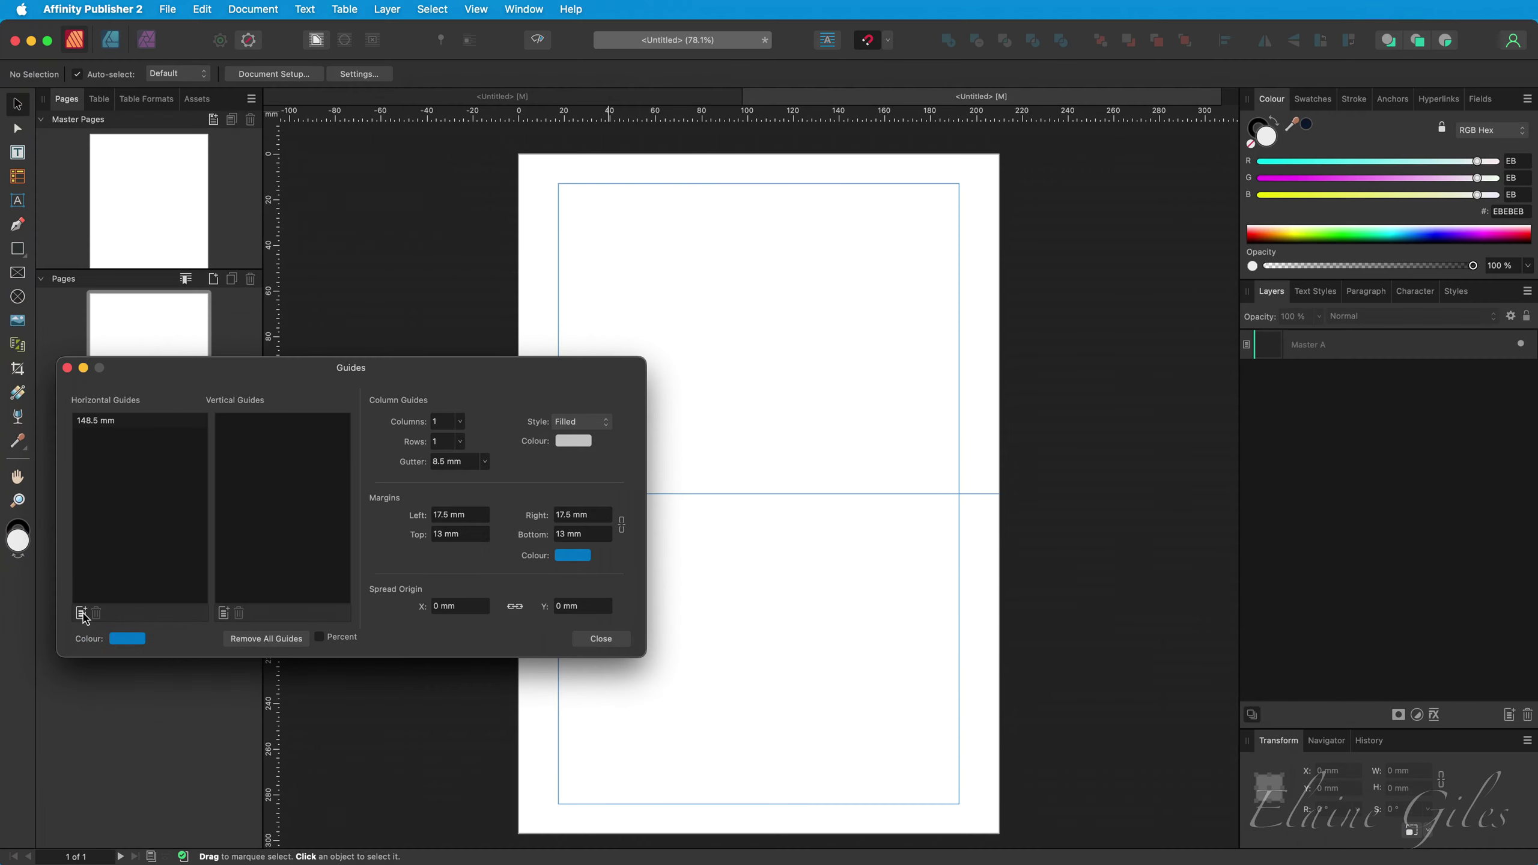
click(83, 614)
click(82, 614)
click(82, 614)
click(82, 614)
click(82, 614)
click(82, 615)
click(82, 614)
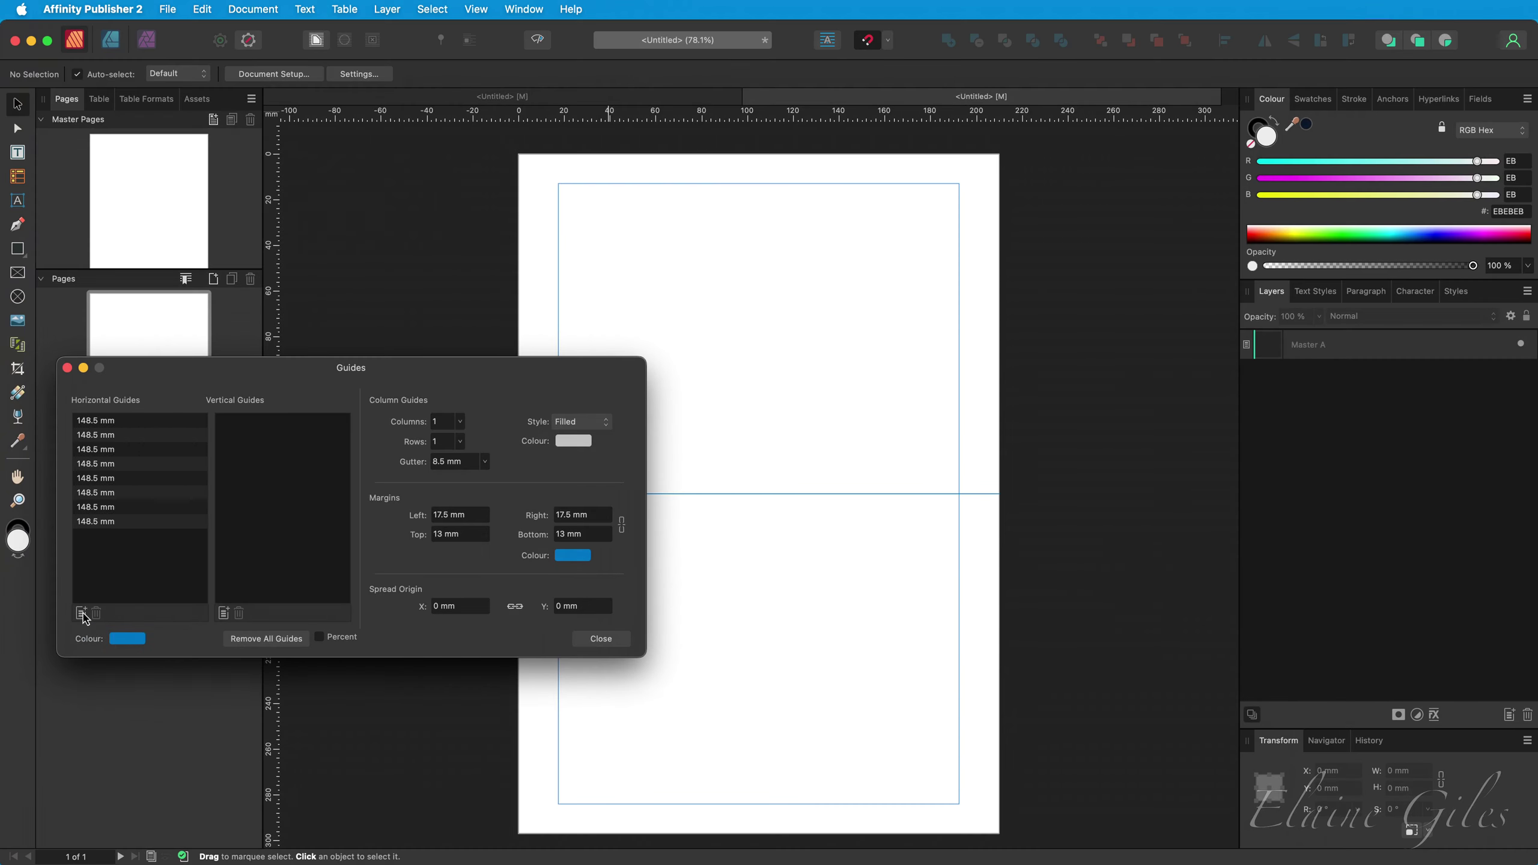
click(223, 614)
click(224, 614)
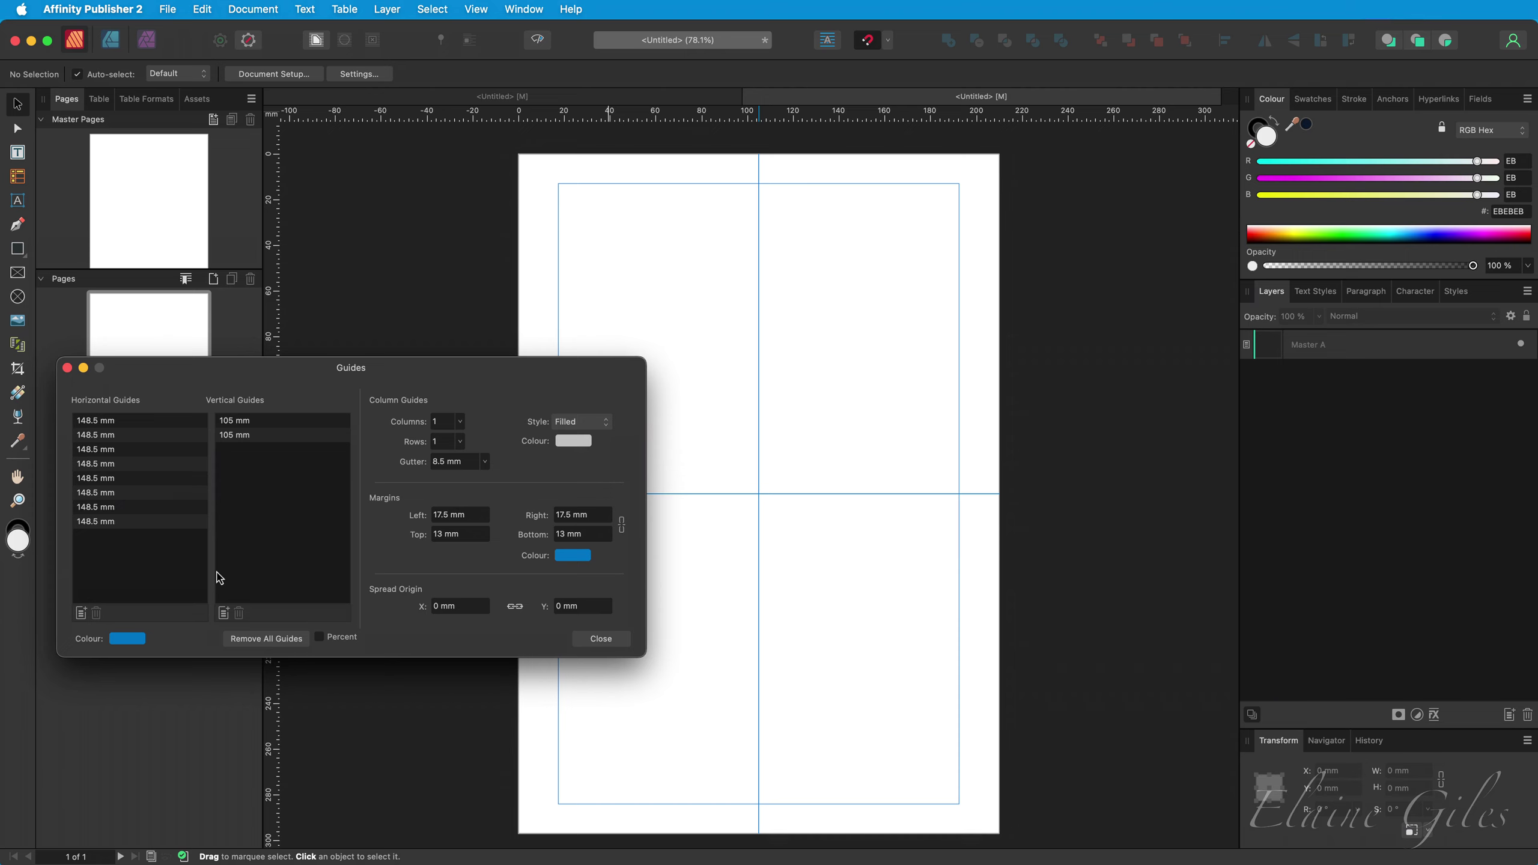
Set the first four horizontal guides to 63, 68, 118 and 123 mm
click(95, 424)
double_click(92, 420)
text(63)
double_click(91, 435)
text(68)
double_click(90, 449)
text(118)
double_click(88, 464)
text(123)
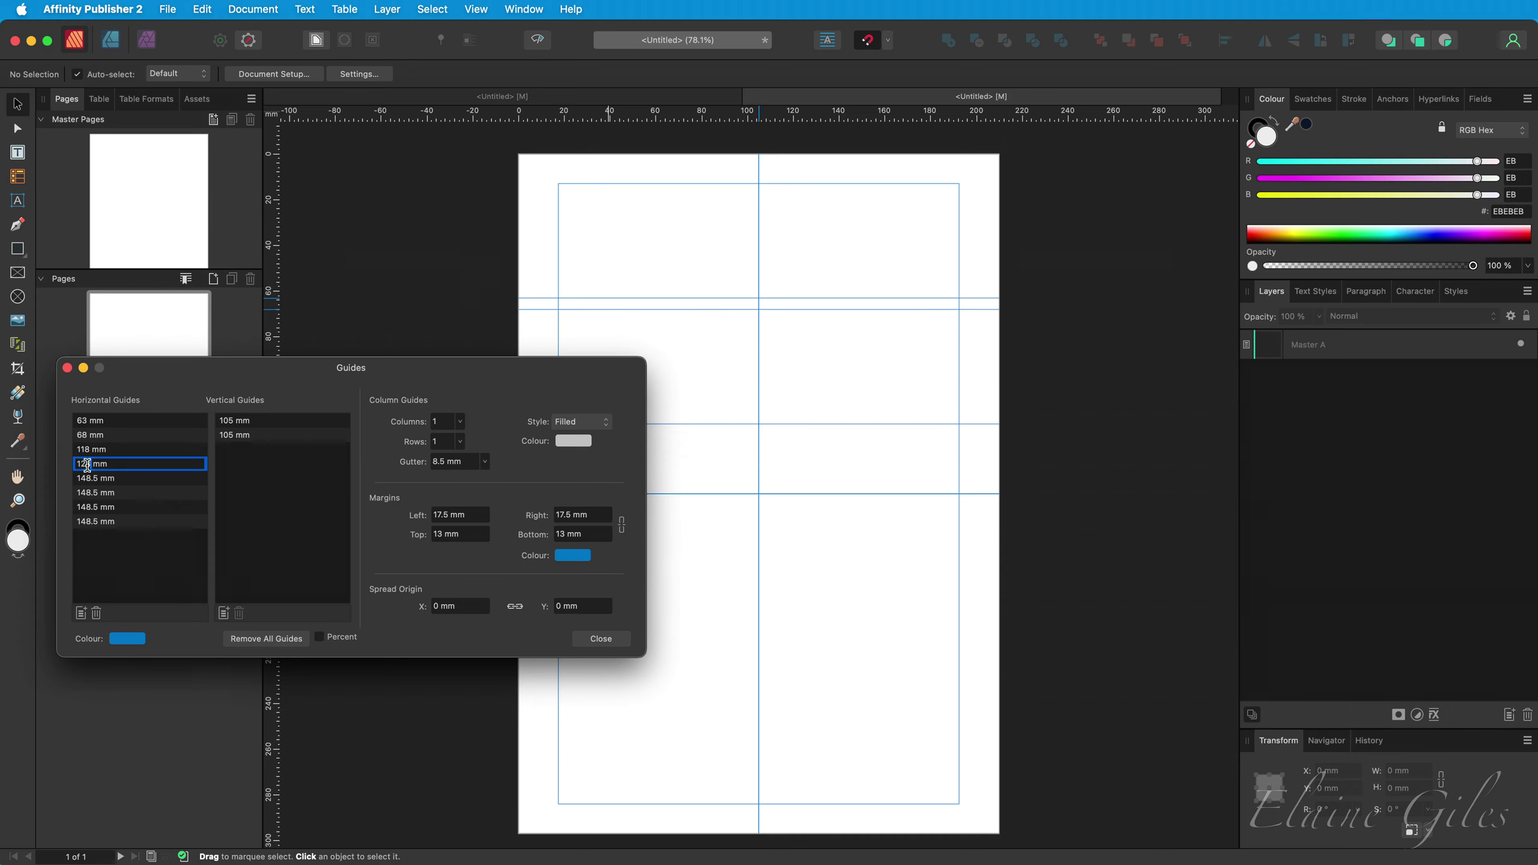
Set the remaining four horizontal guides to 173, 178, 228 and 233 mm
double_click(90, 479)
text(173)
double_click(91, 479)
text(178)
double_click(91, 479)
text(228)
key(Return)
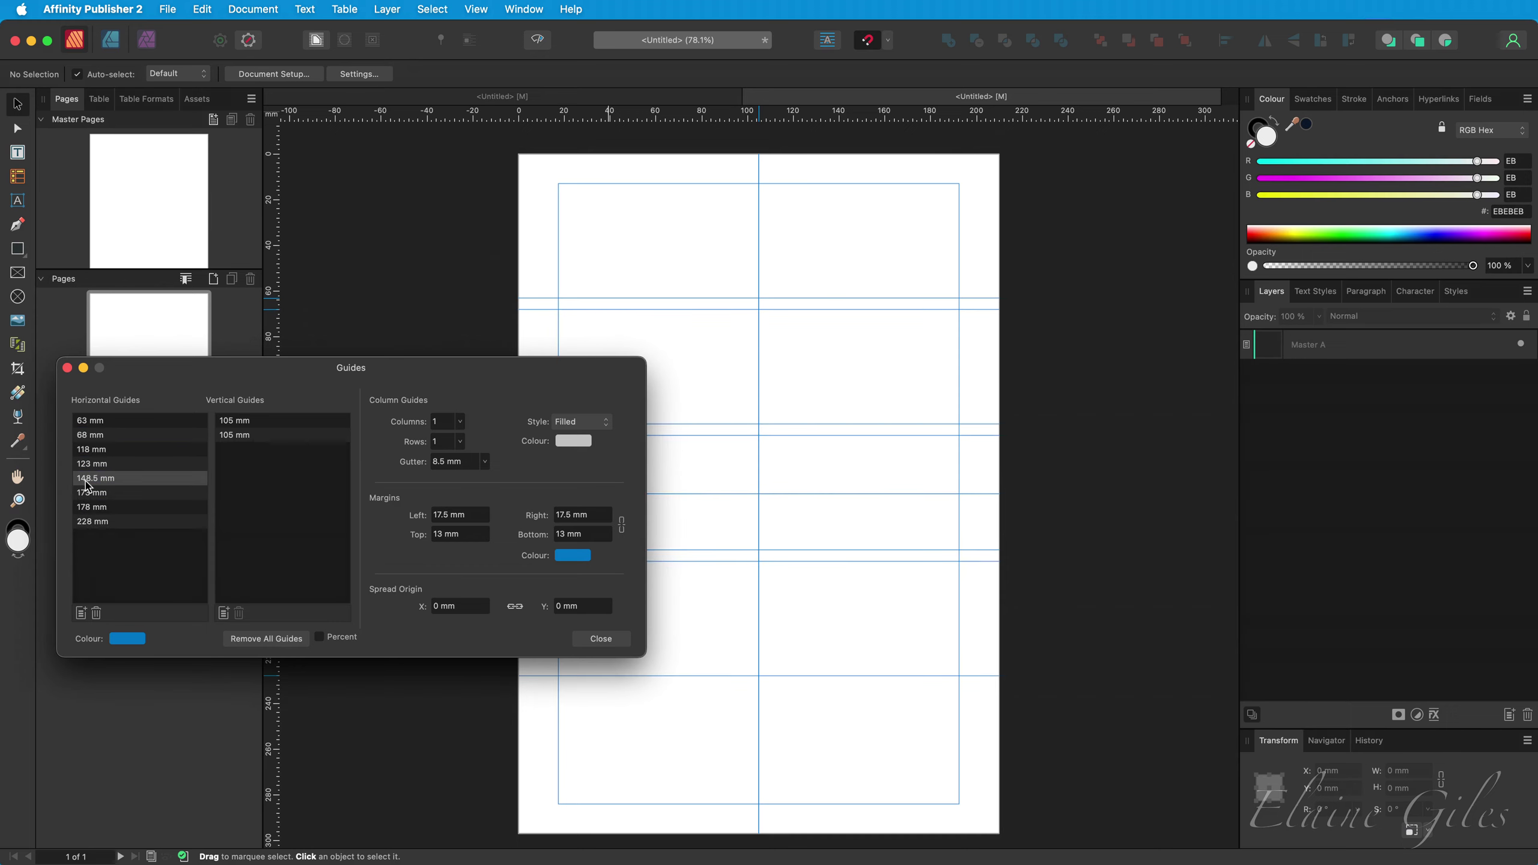
double_click(91, 479)
text(233)
key(Return)
Set the two vertical guides to 97.5 and 112.5 mm and close the guide settings
double_click(229, 421)
text(97.5)
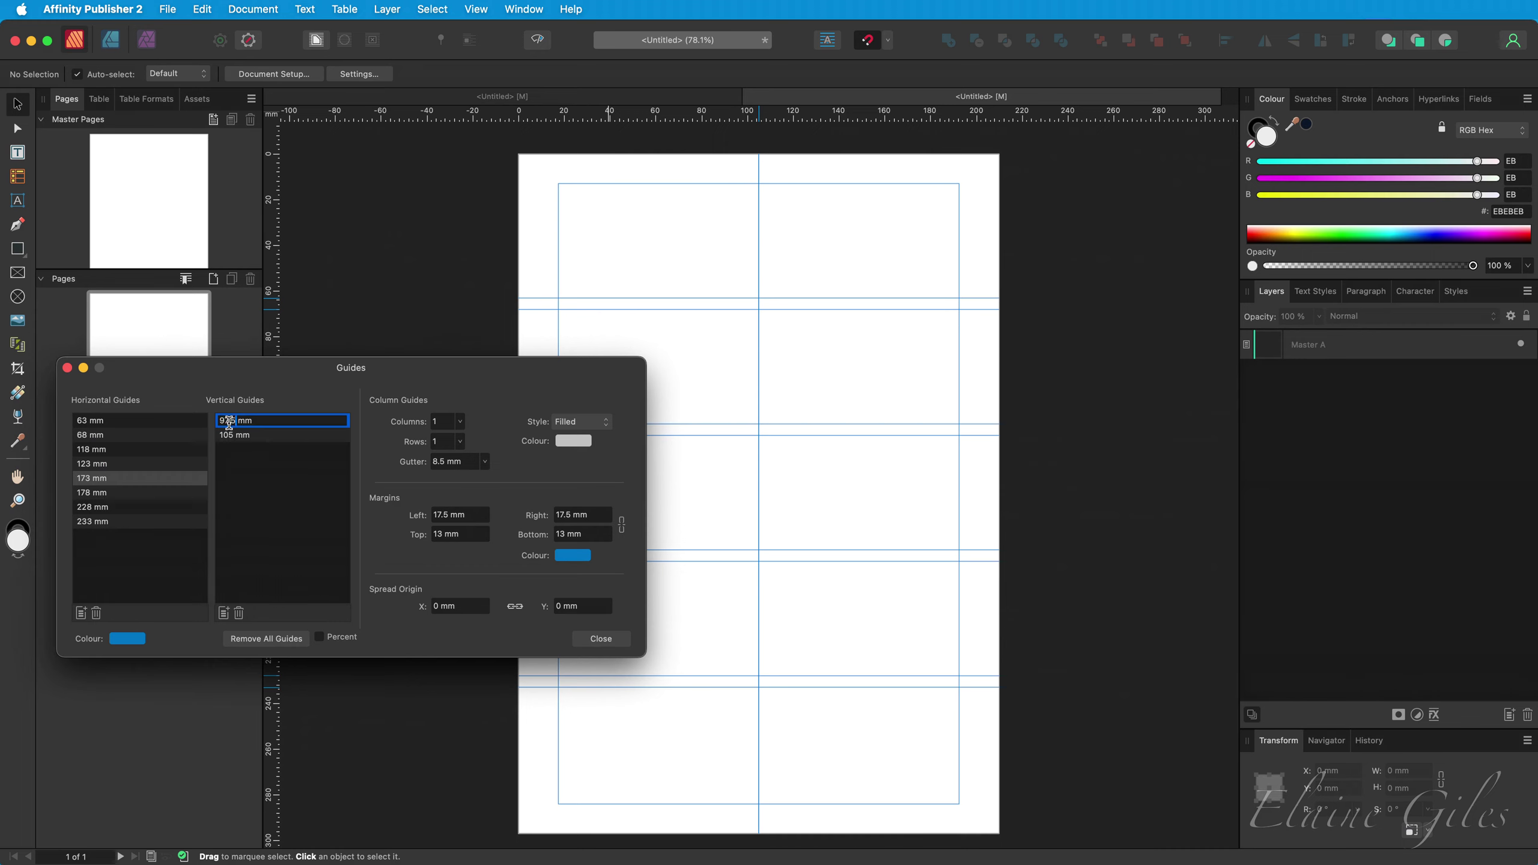
key(Return)
double_click(229, 435)
text(112.5)
key(Return)
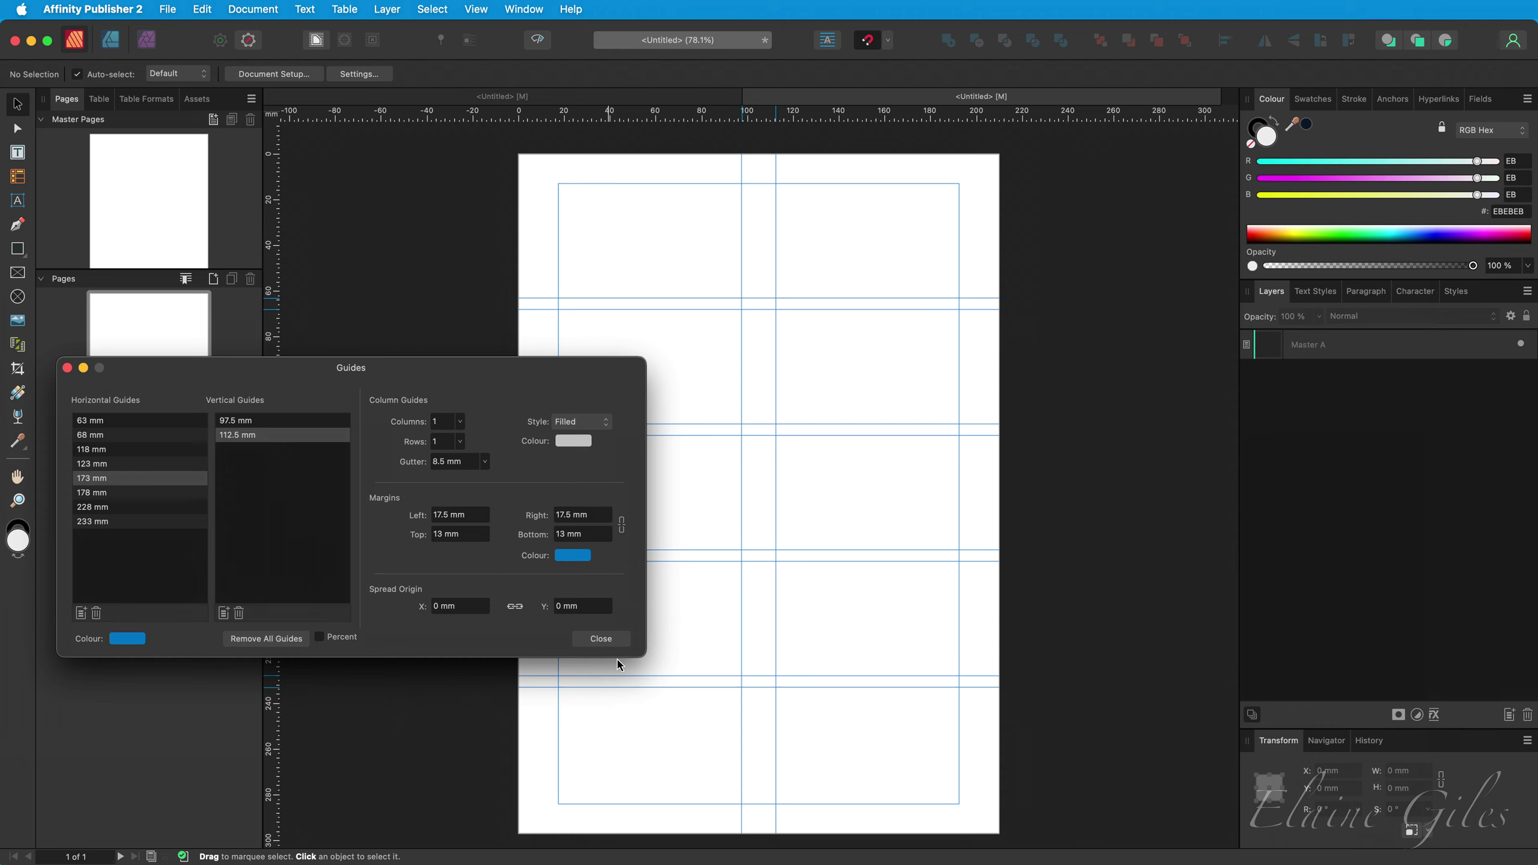
click(615, 640)
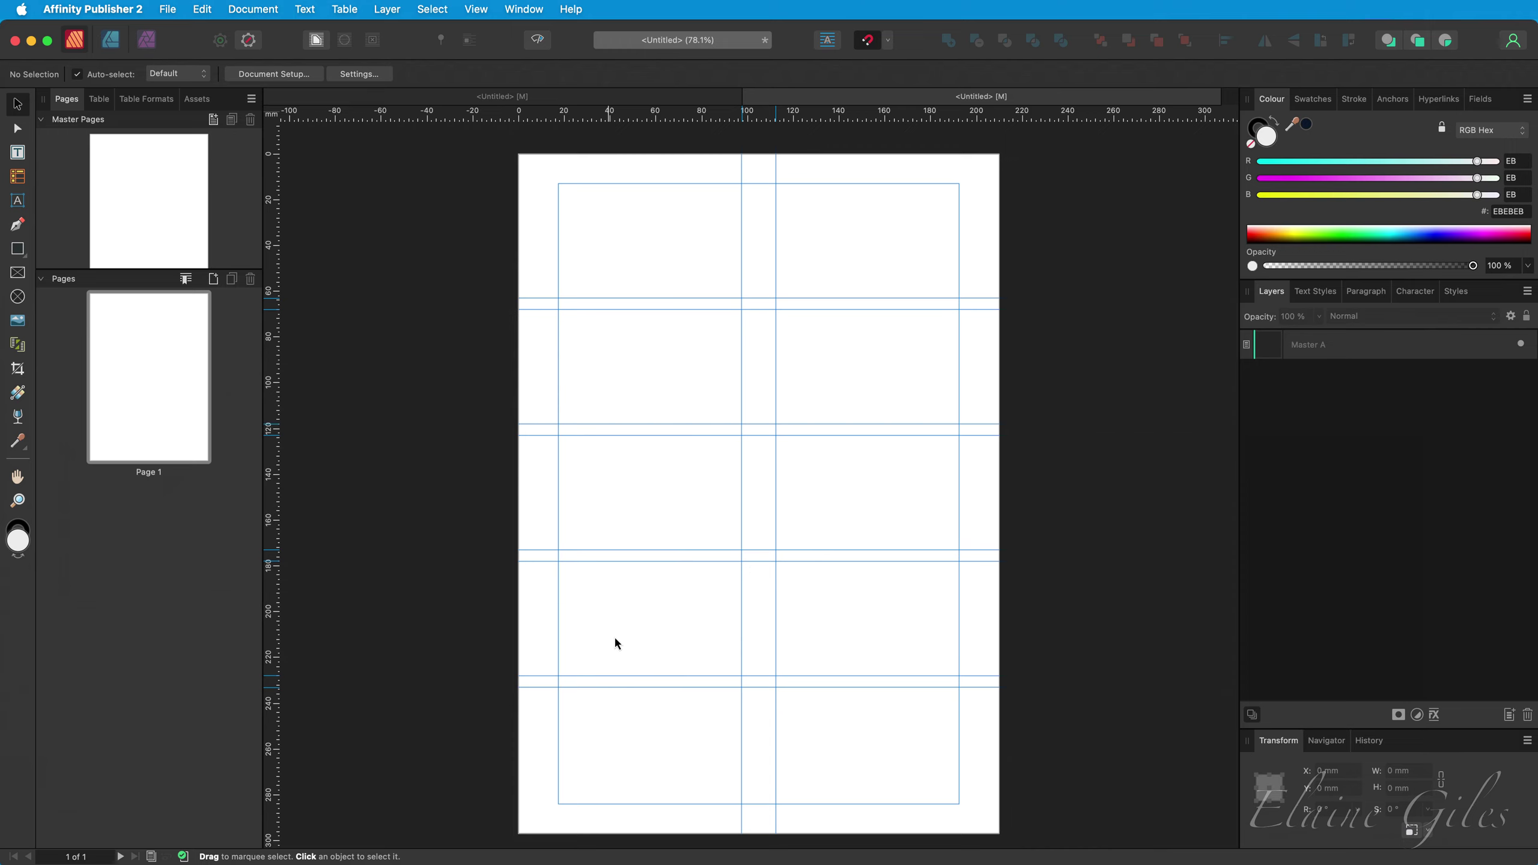
Draw an 80 × 50 mm data merge layout in the page's upper-left guide cell and reduce it to one row and one column
click(18, 345)
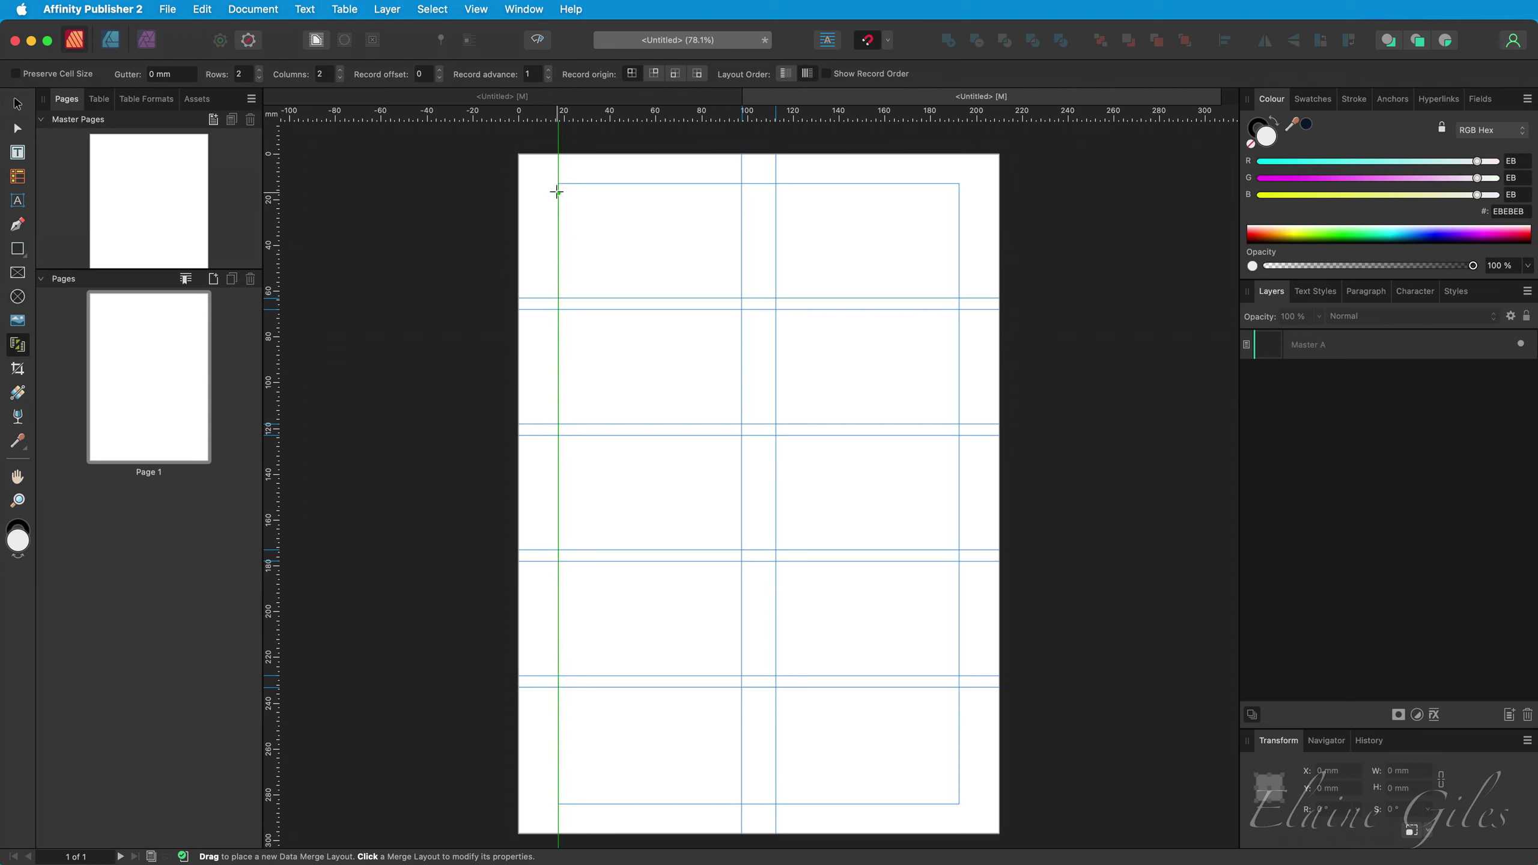
drag(557, 183, 740, 297)
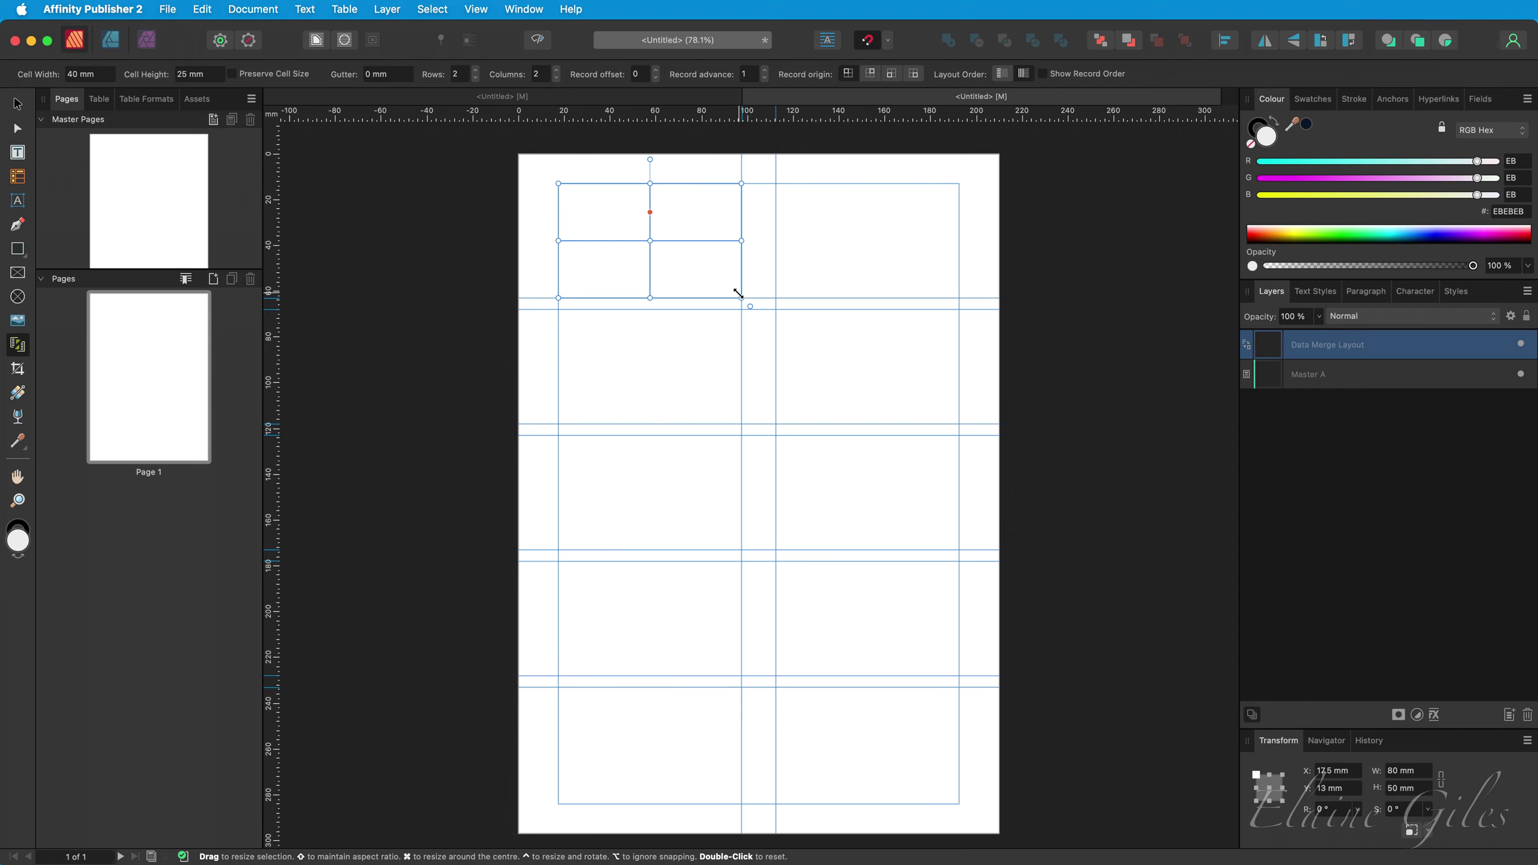
click(556, 79)
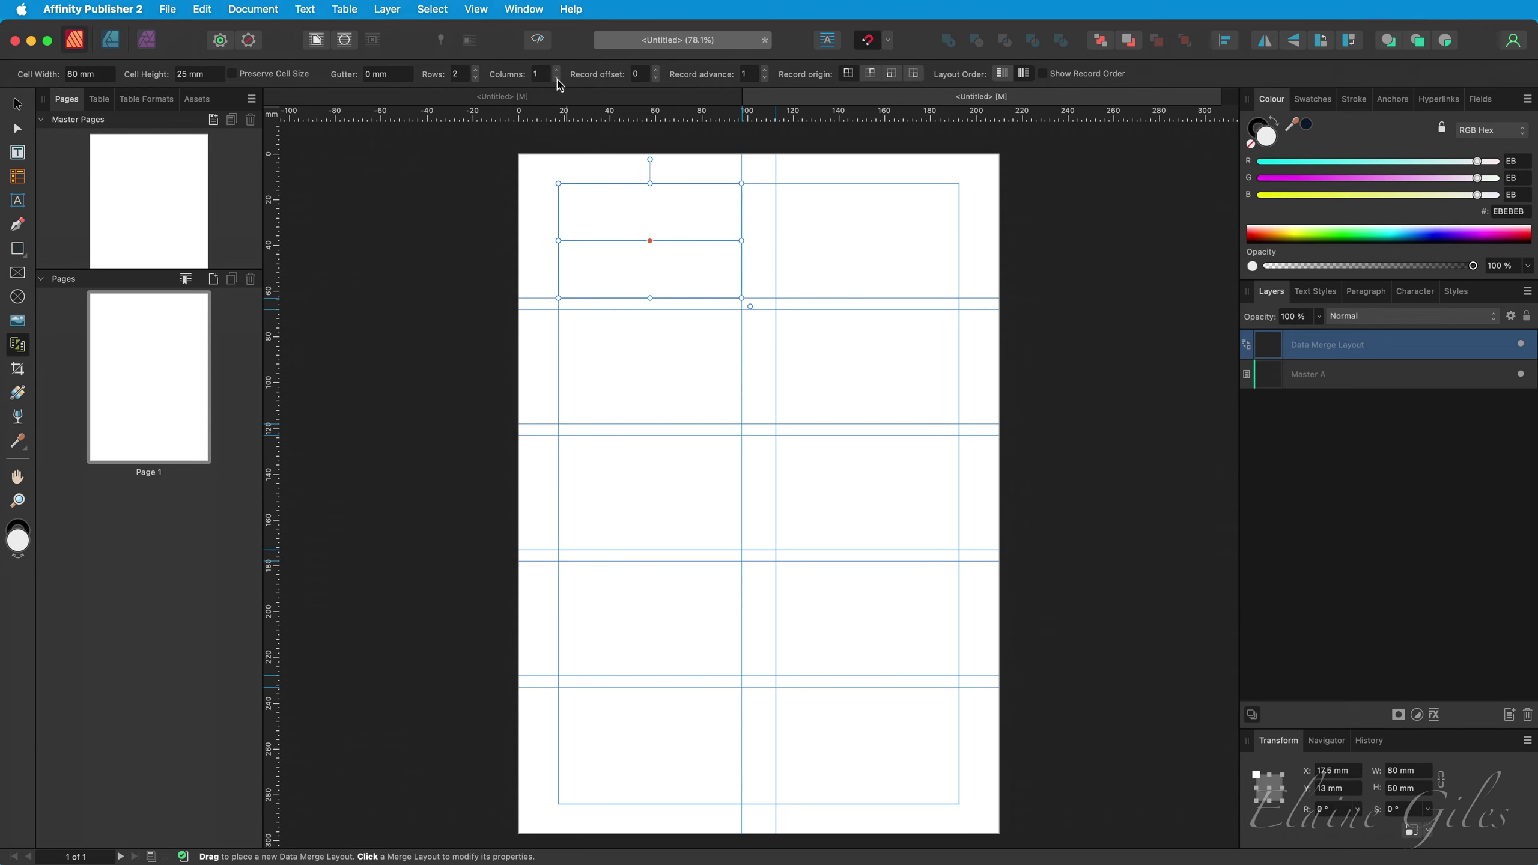
click(476, 78)
alt+click(1270, 347)
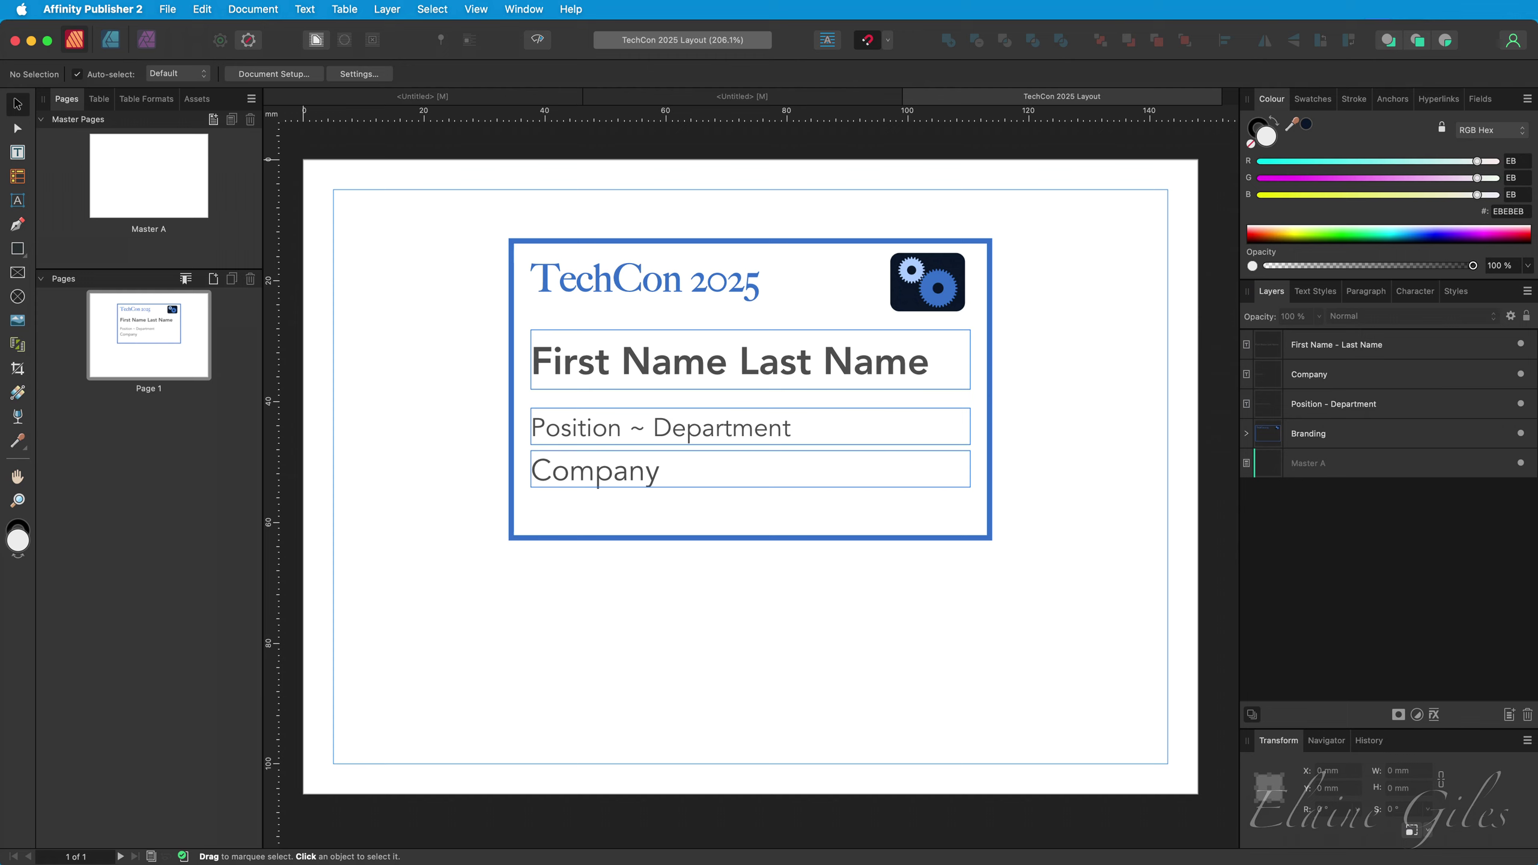
Copy the badge's text and Branding layers from the TechCon 2025 Layout document into the data merge layout, aligning them at X 17.5 mm, Y 13 mm
click(1332, 344)
shift+click(1332, 433)
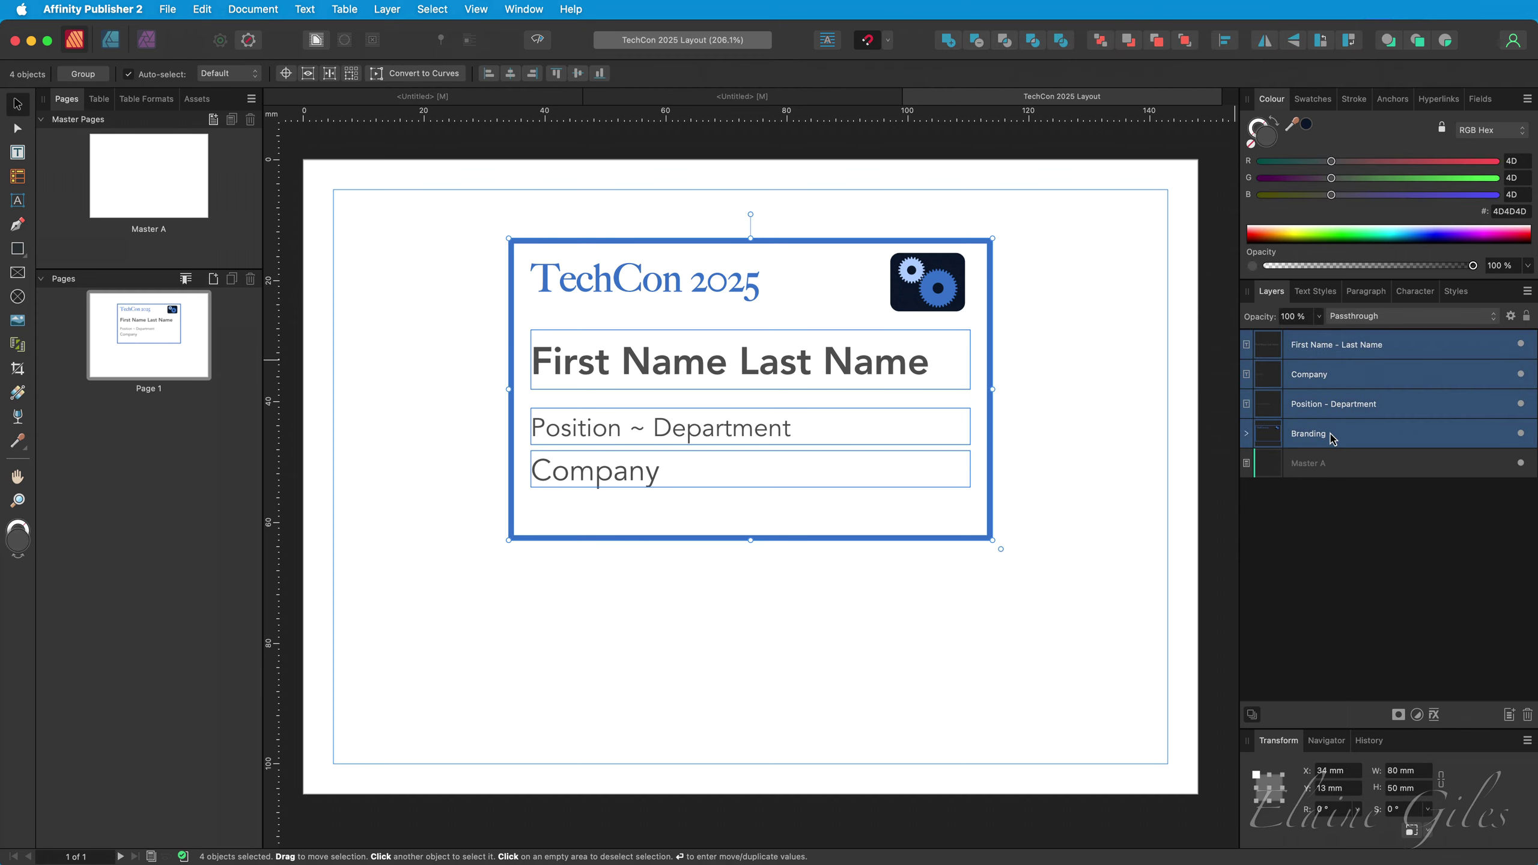
click(714, 99)
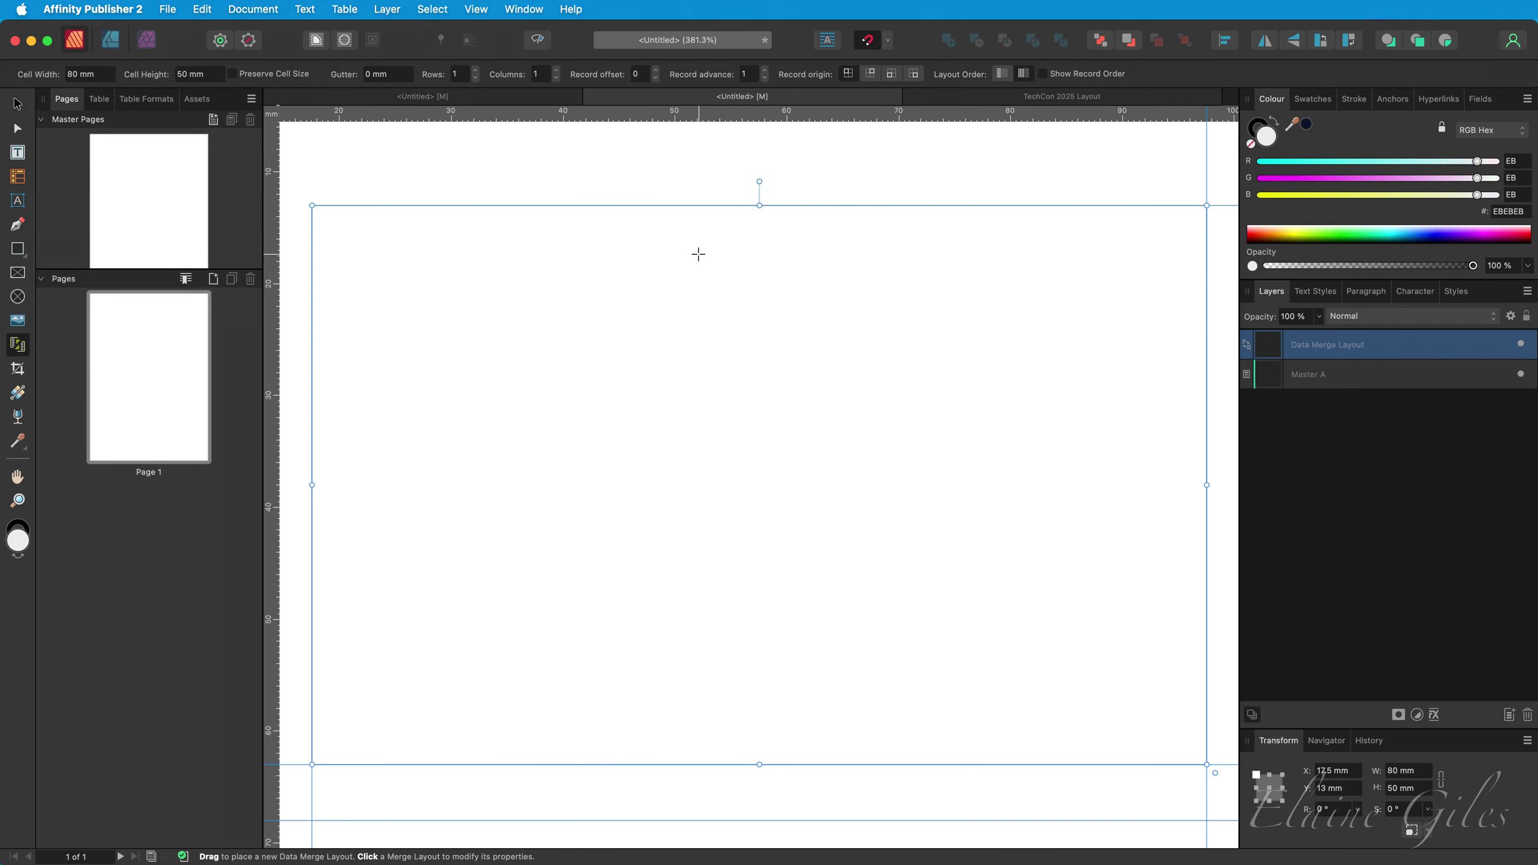
key(super+v)
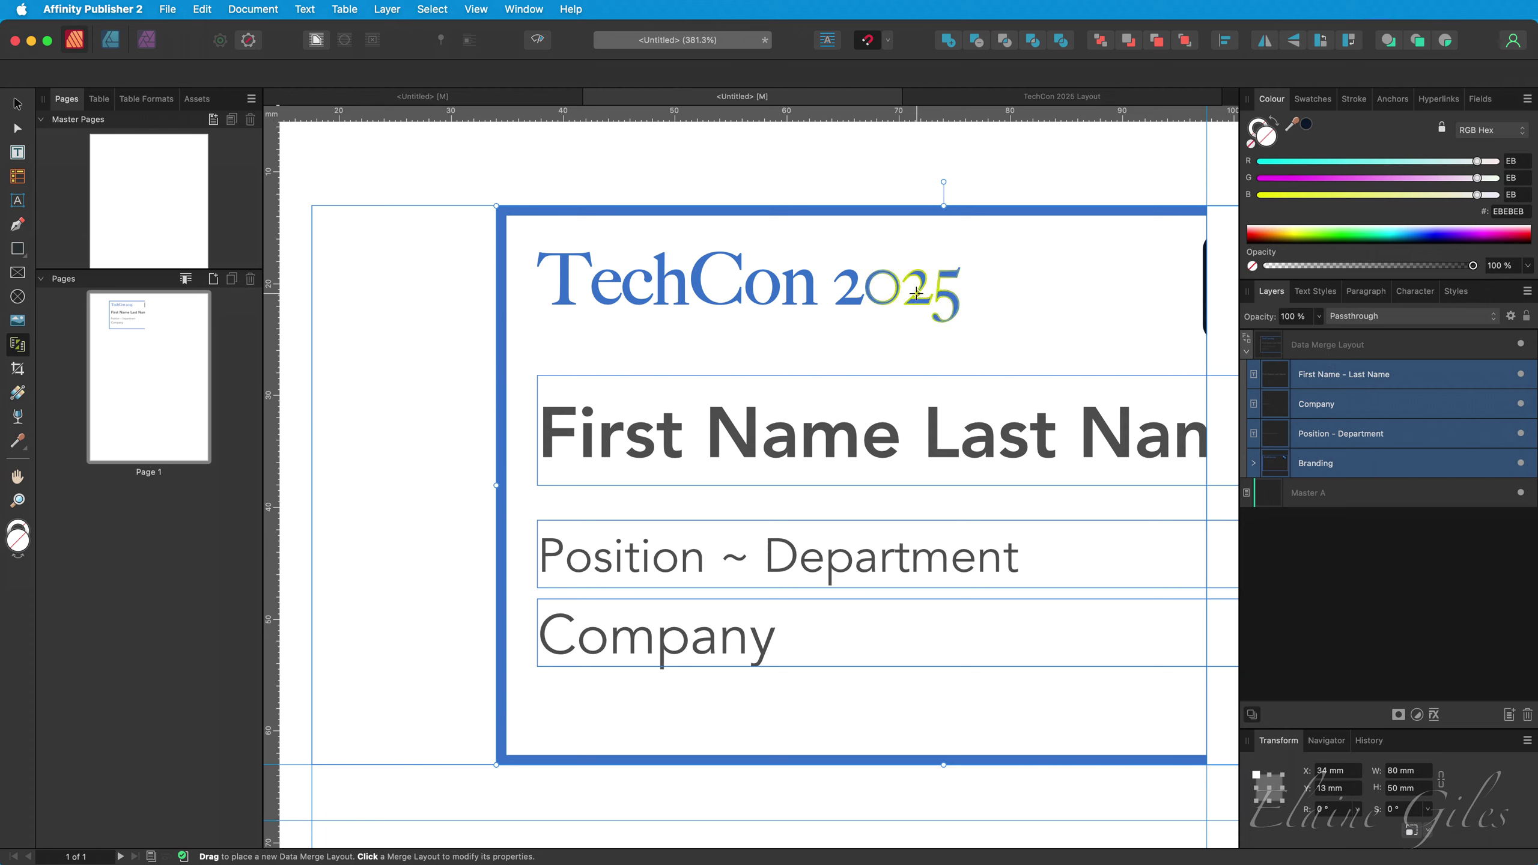
drag(895, 289, 623, 212)
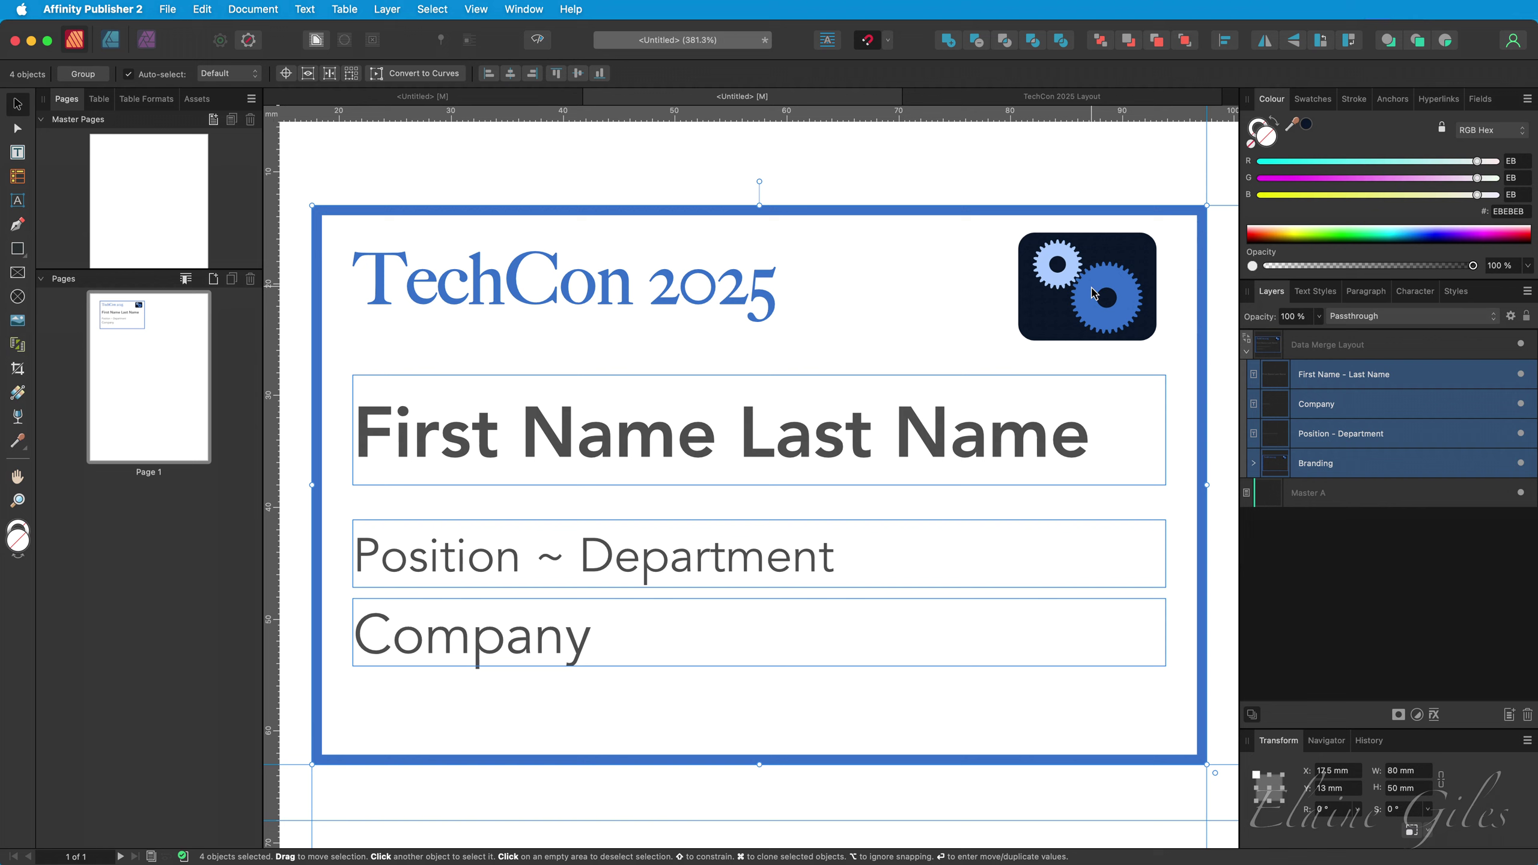
Switch to Excel, examine the Attendees sheet's columns and rows down to the last record, and return to Affinity Publisher
click(1050, 437)
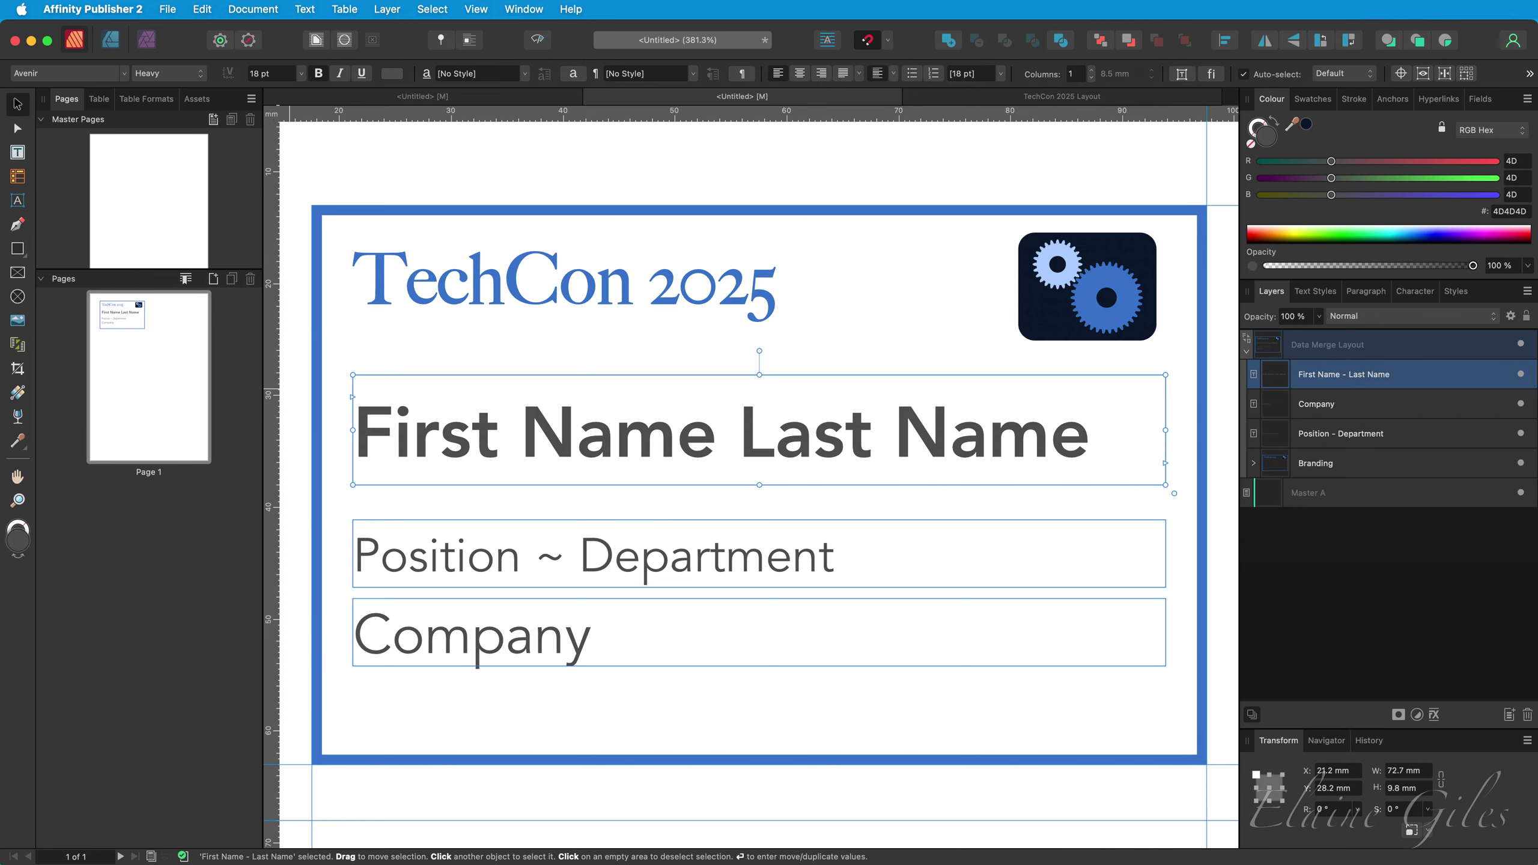
key(super+Tab)
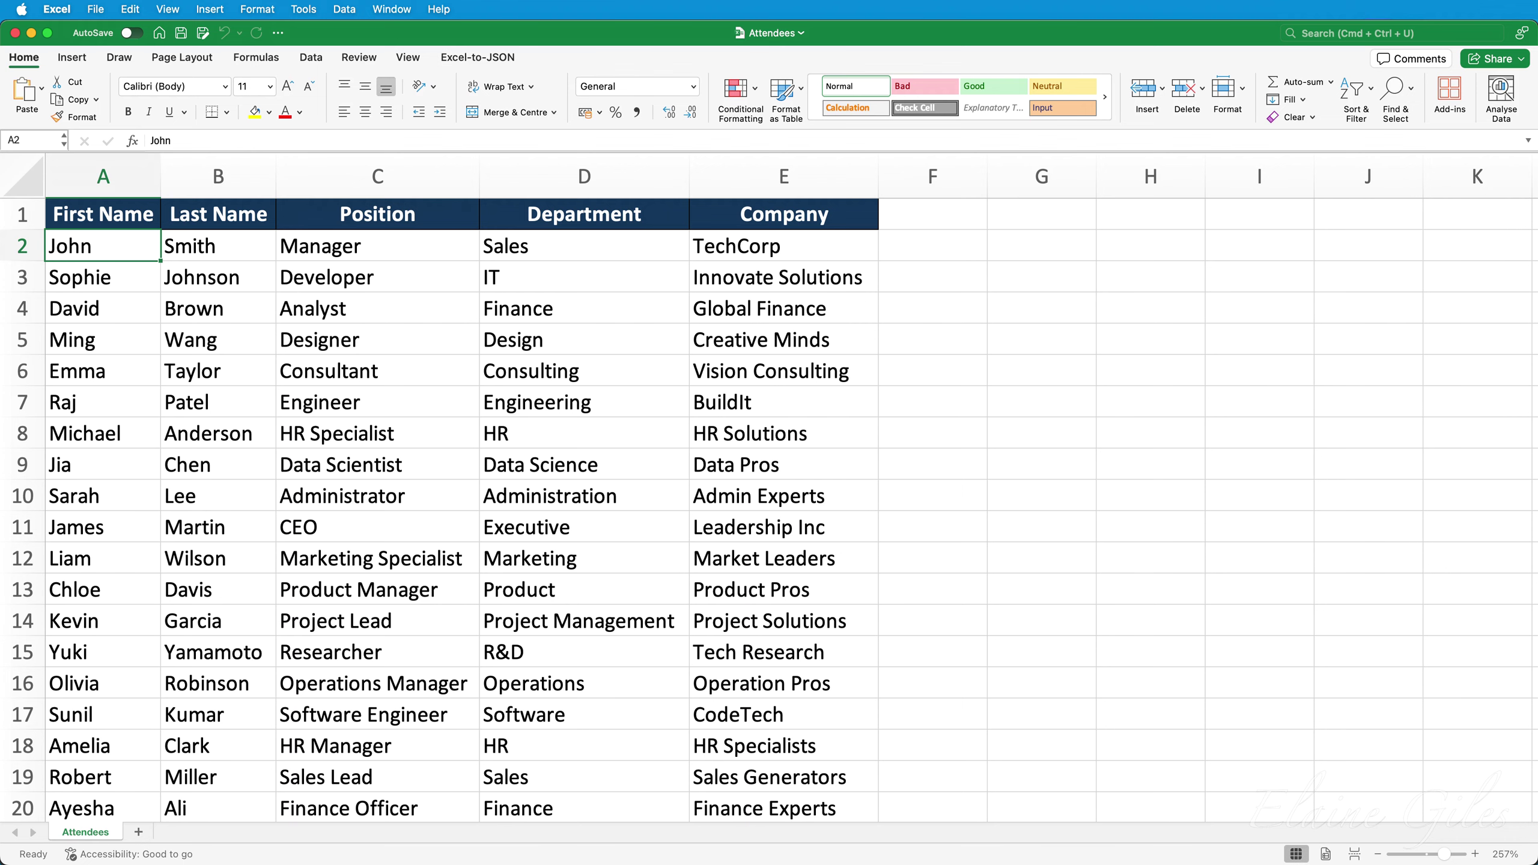
scroll(446, 504, down, 4)
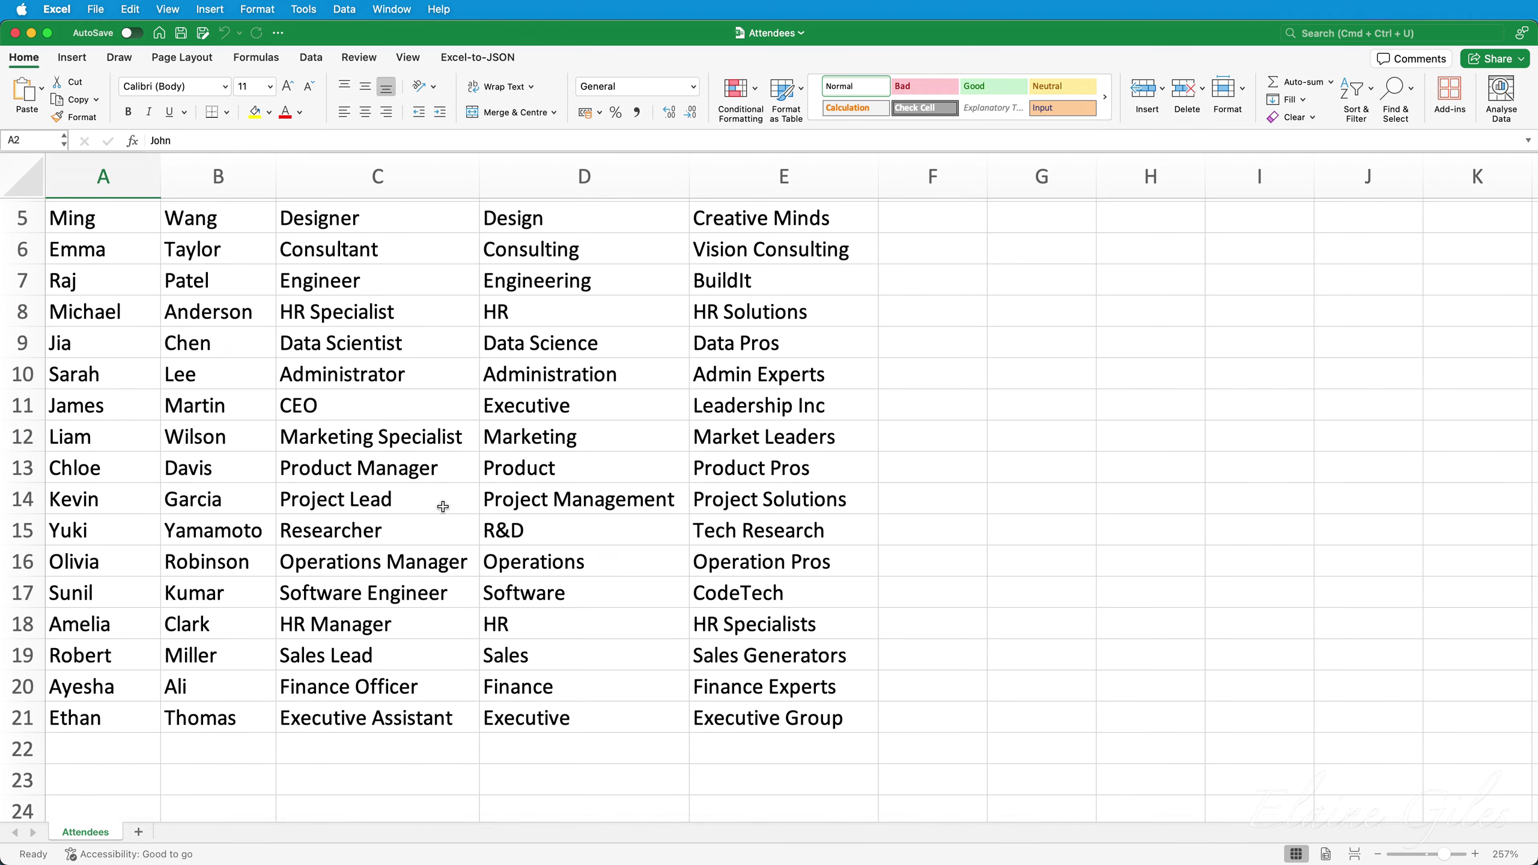
key(super+Tab)
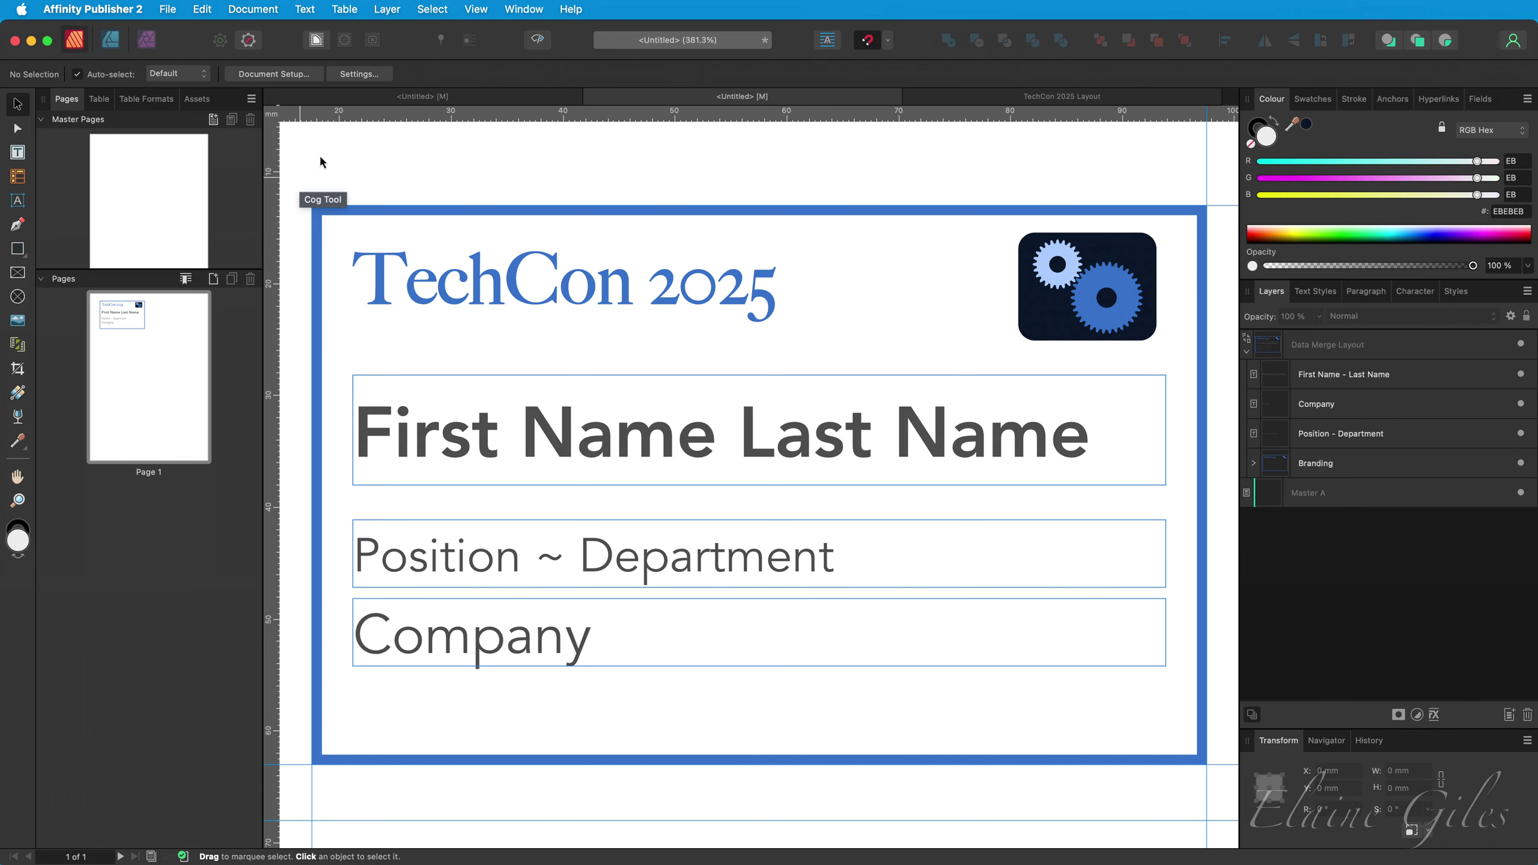
Add Attendees.xlsx from the 99 - Data folder as the data merge source and close the Data Merge window
click(522, 9)
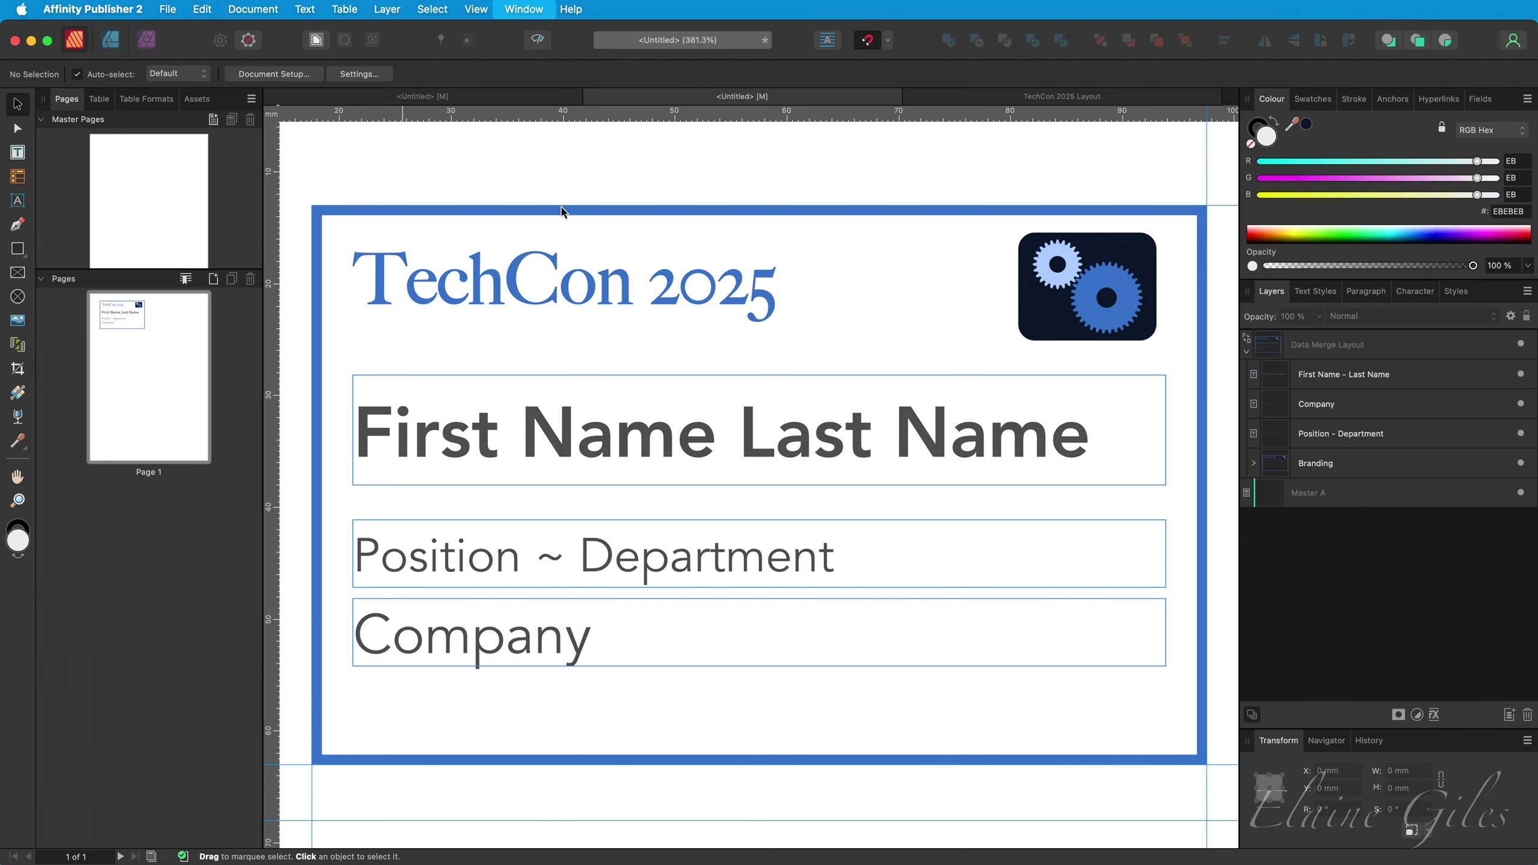
click(569, 427)
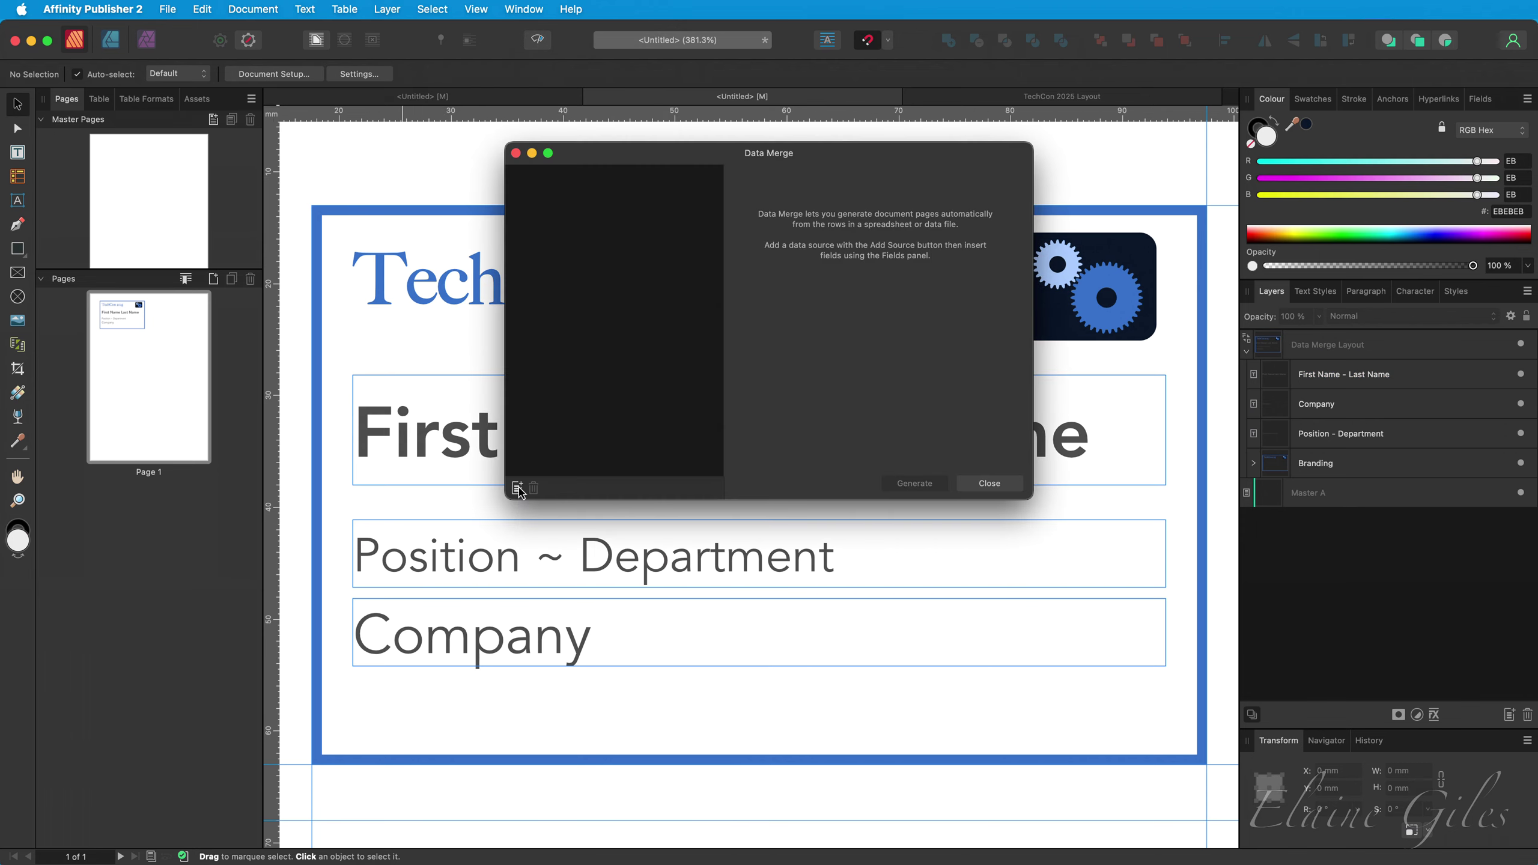
click(518, 488)
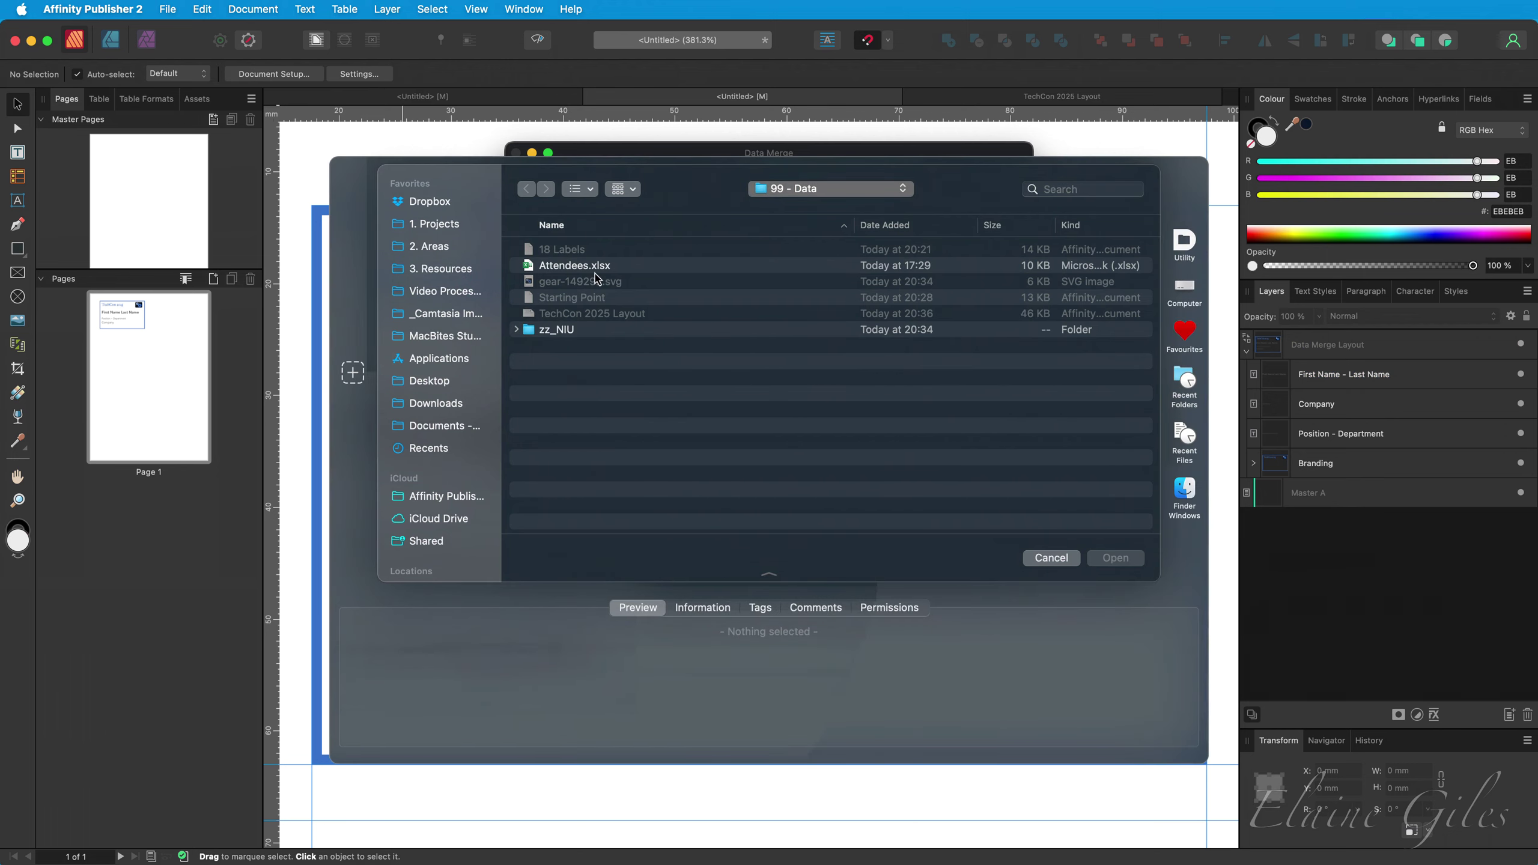
click(595, 268)
click(1121, 558)
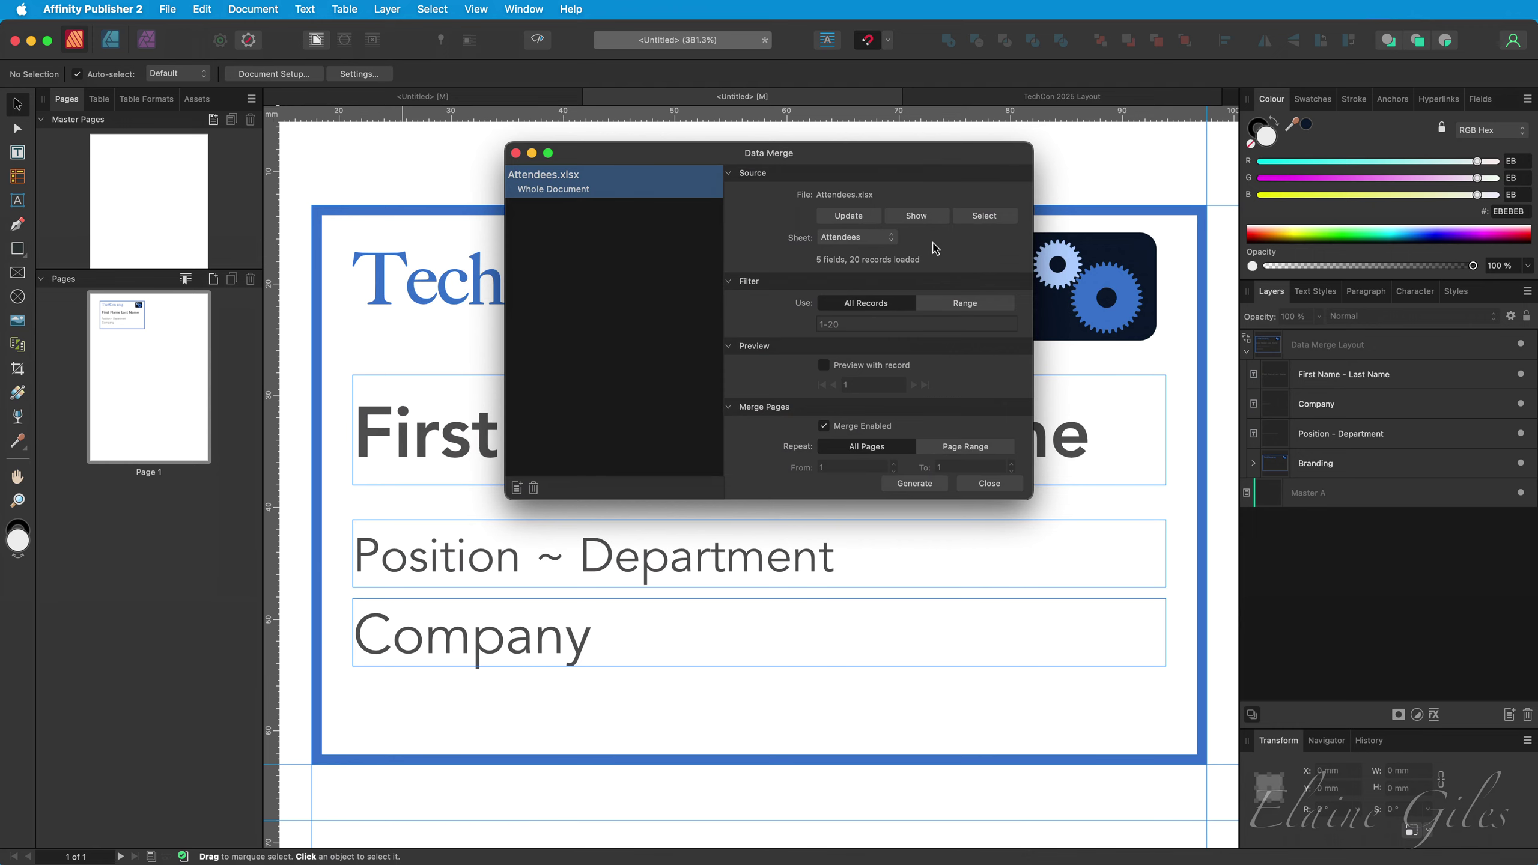
click(981, 484)
Delete the First Name Last Name placeholder text from the badge's name frame, keeping the empty frame
click(756, 430)
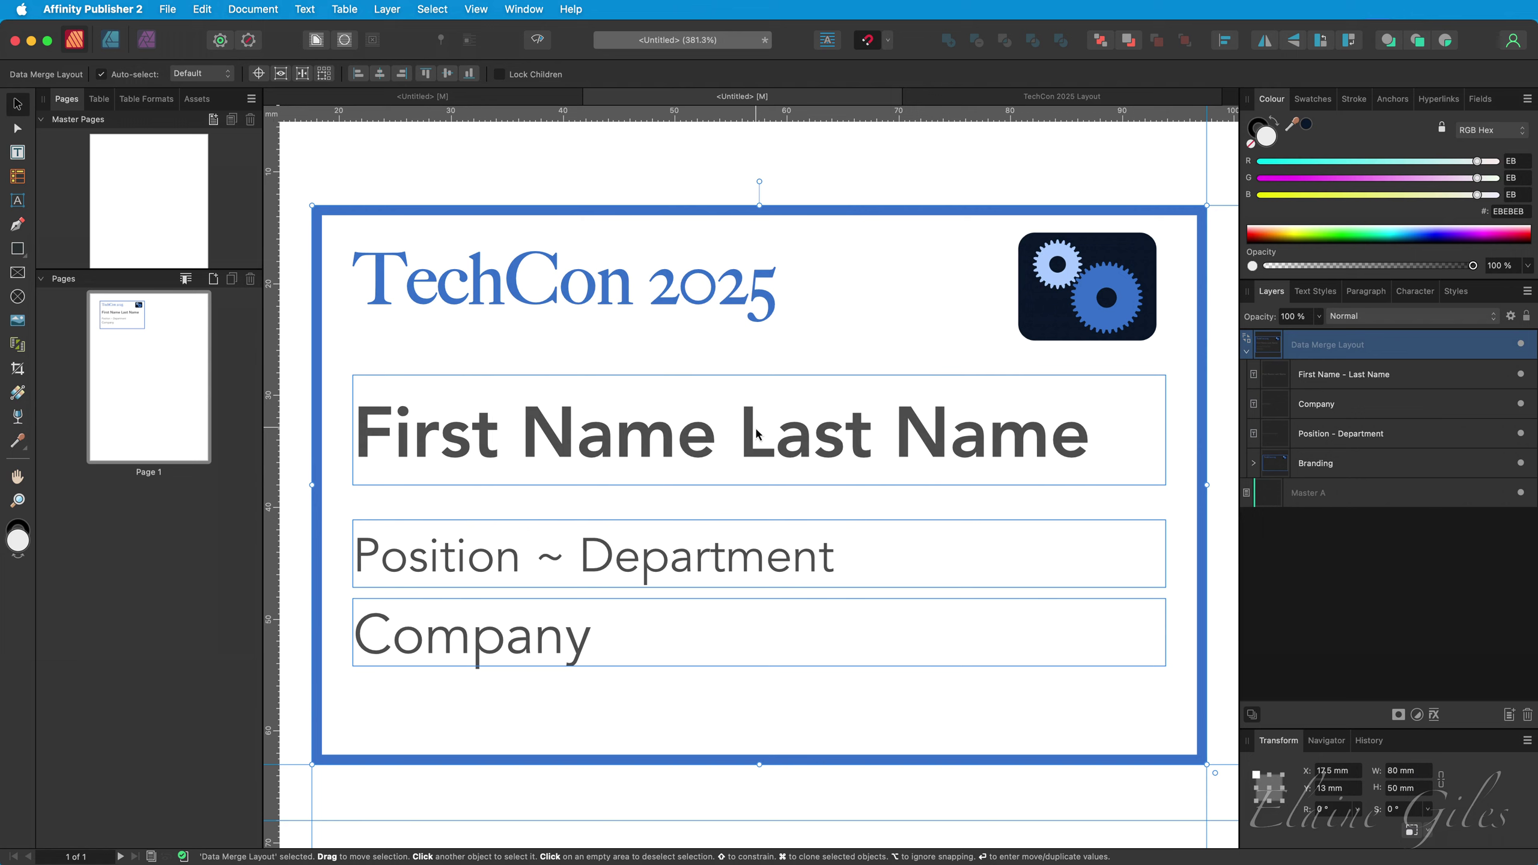
triple_click(756, 431)
key(BackSpace)
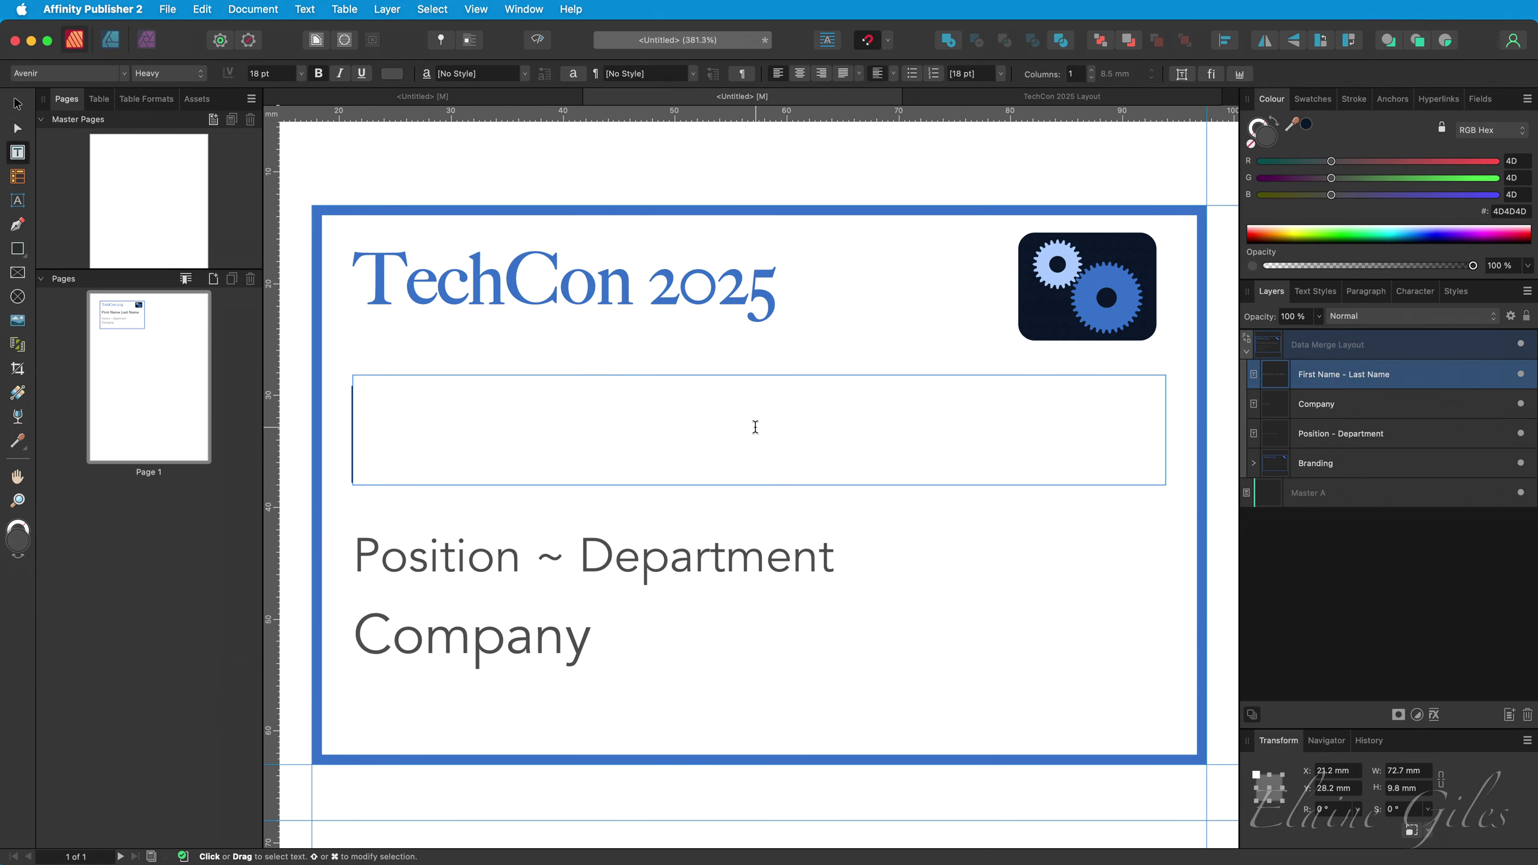
key(Escape)
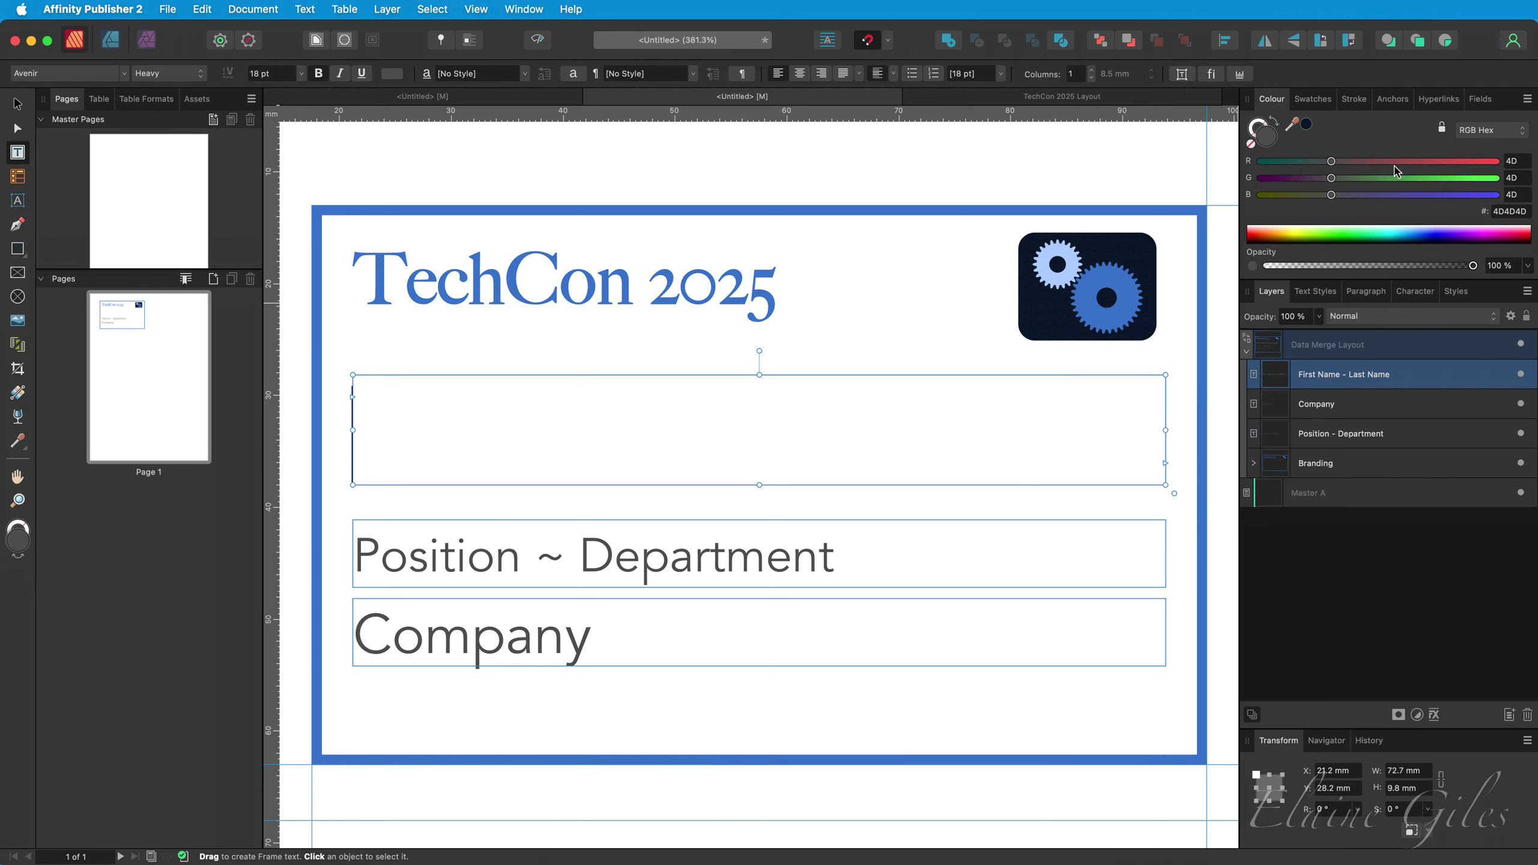
Detach and enlarge the Fields list, and insert the First Name and Last Name merge fields, separated by a space, into the name frame
click(1481, 104)
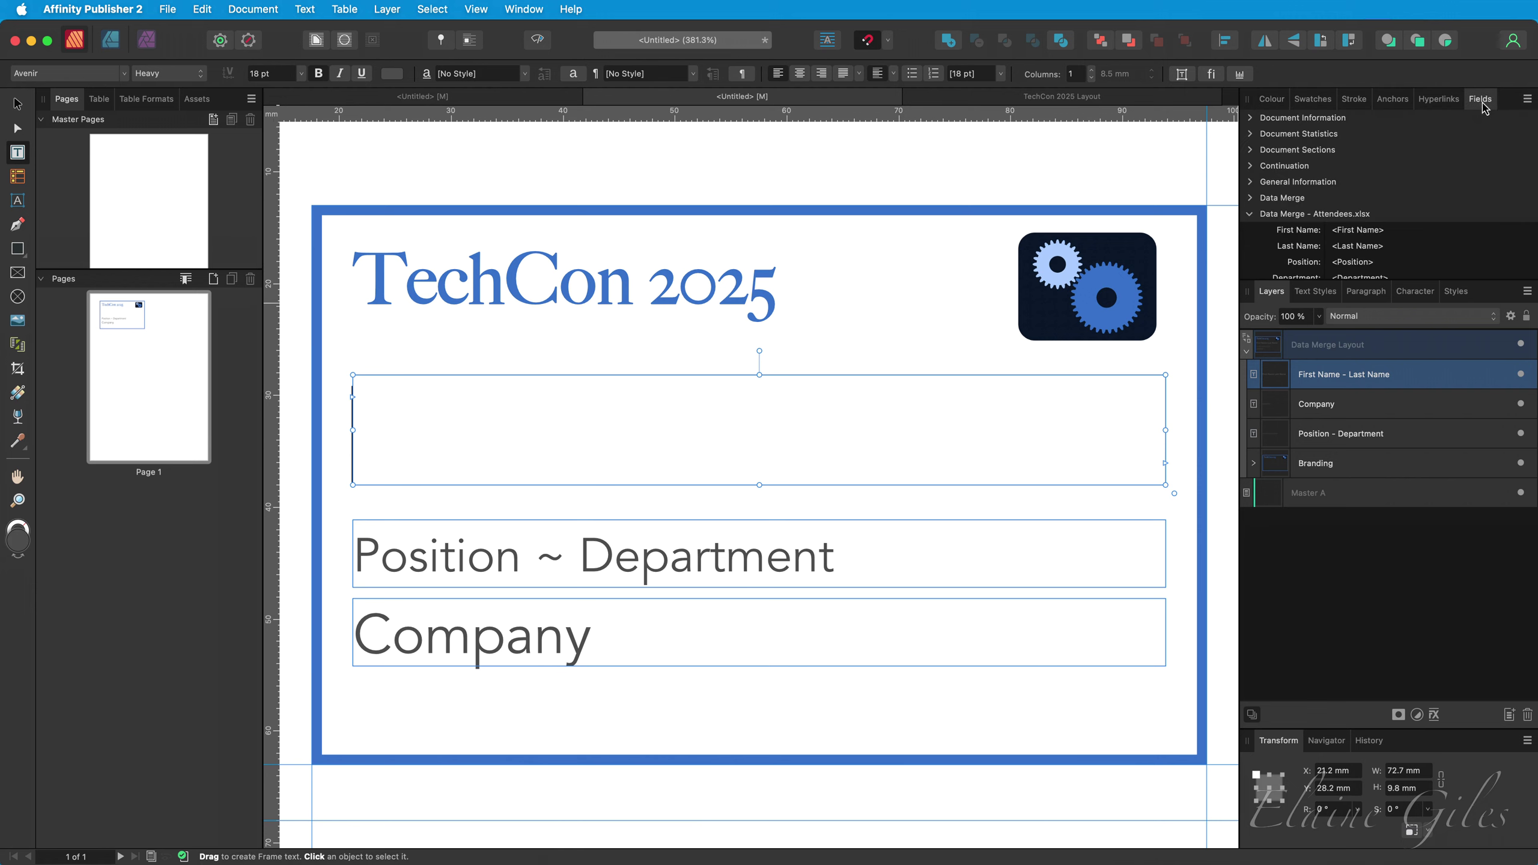
drag(1481, 103, 1049, 156)
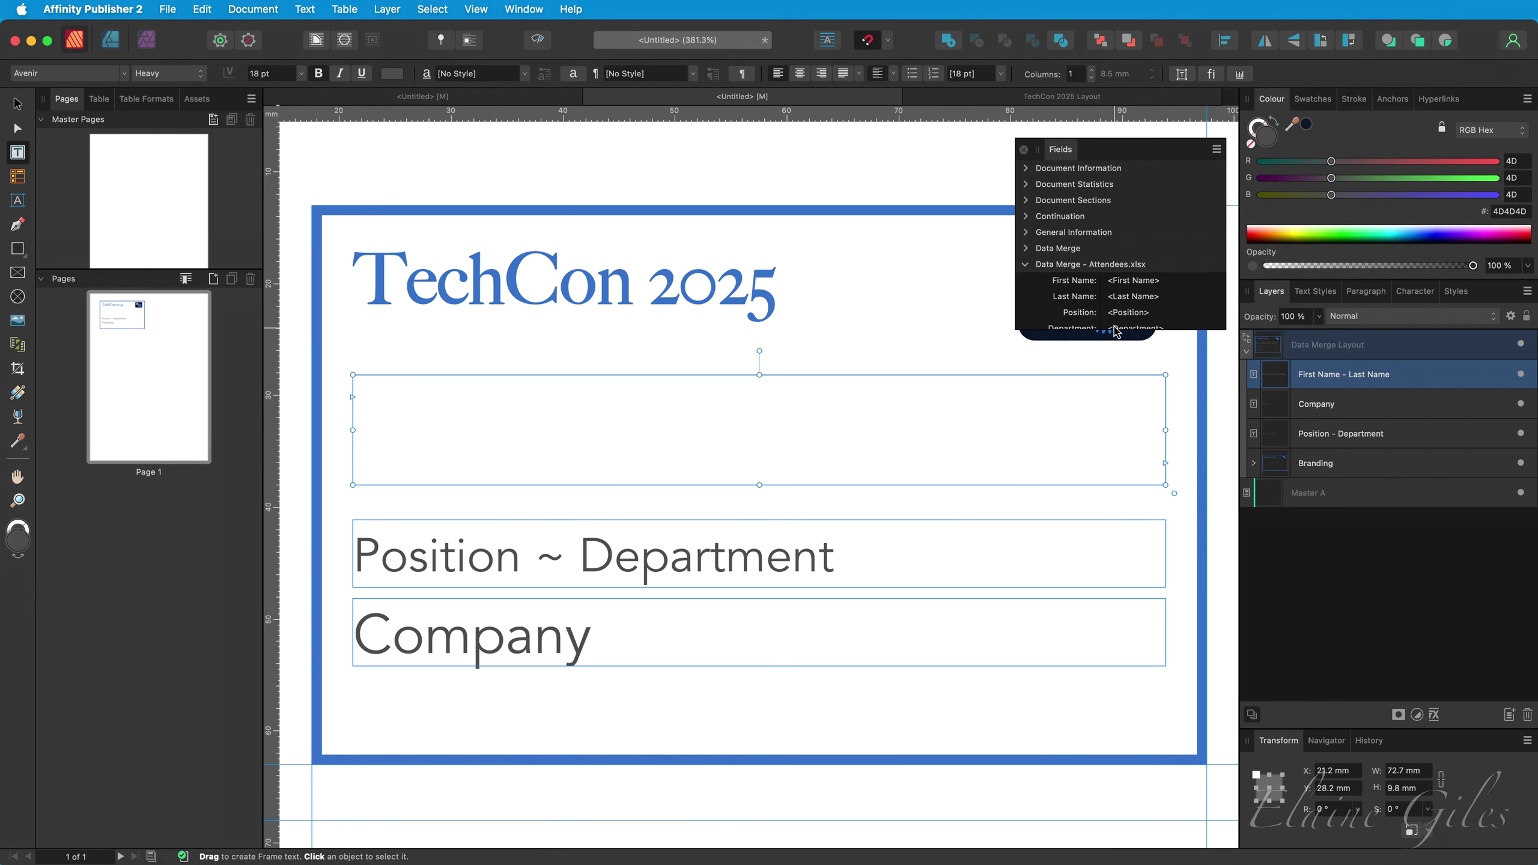
drag(1114, 331, 1135, 485)
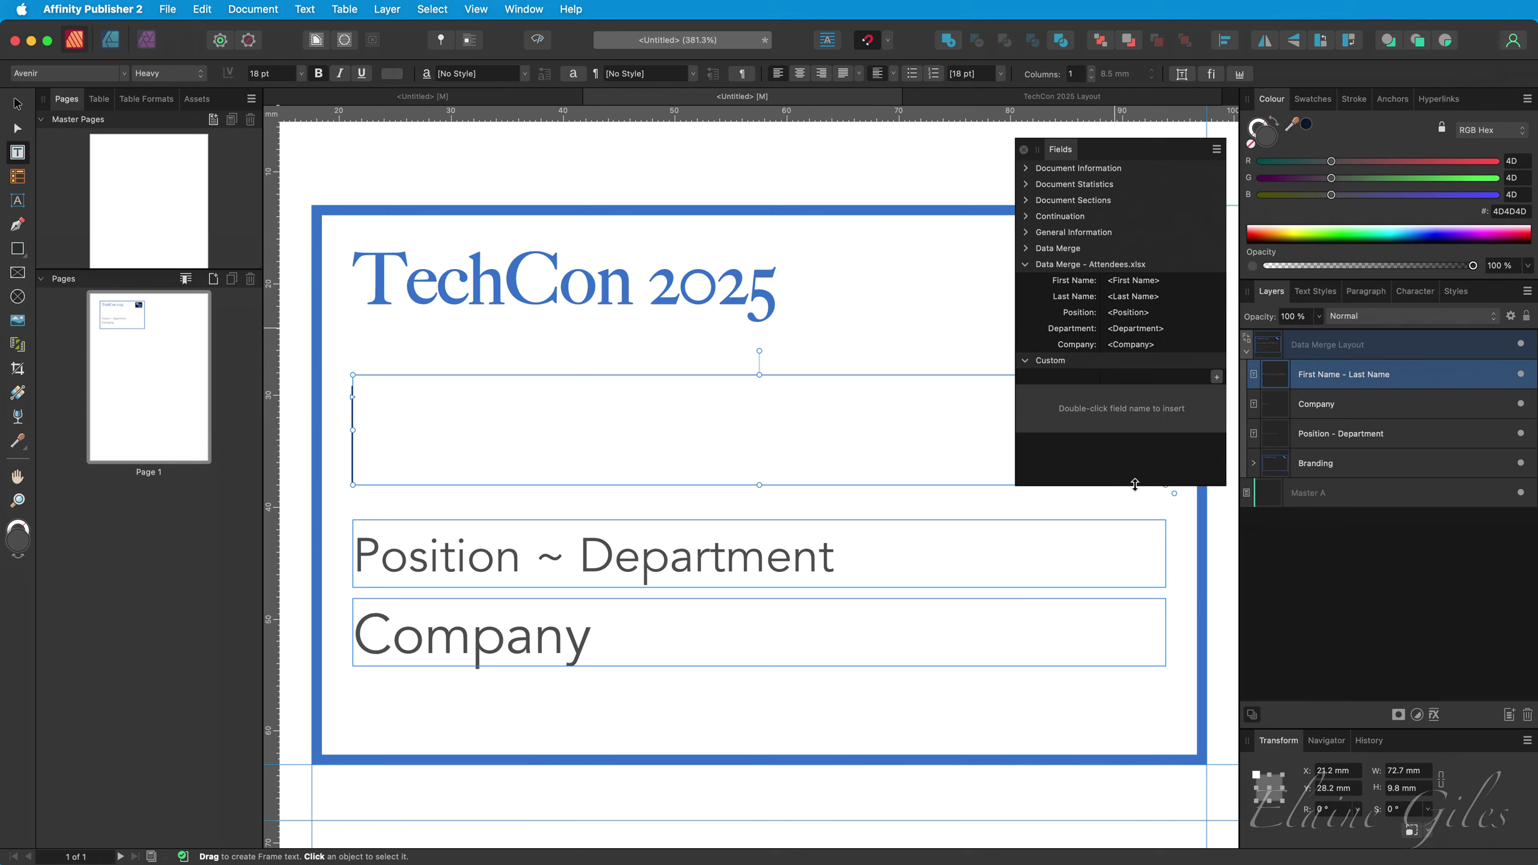
double_click(1123, 282)
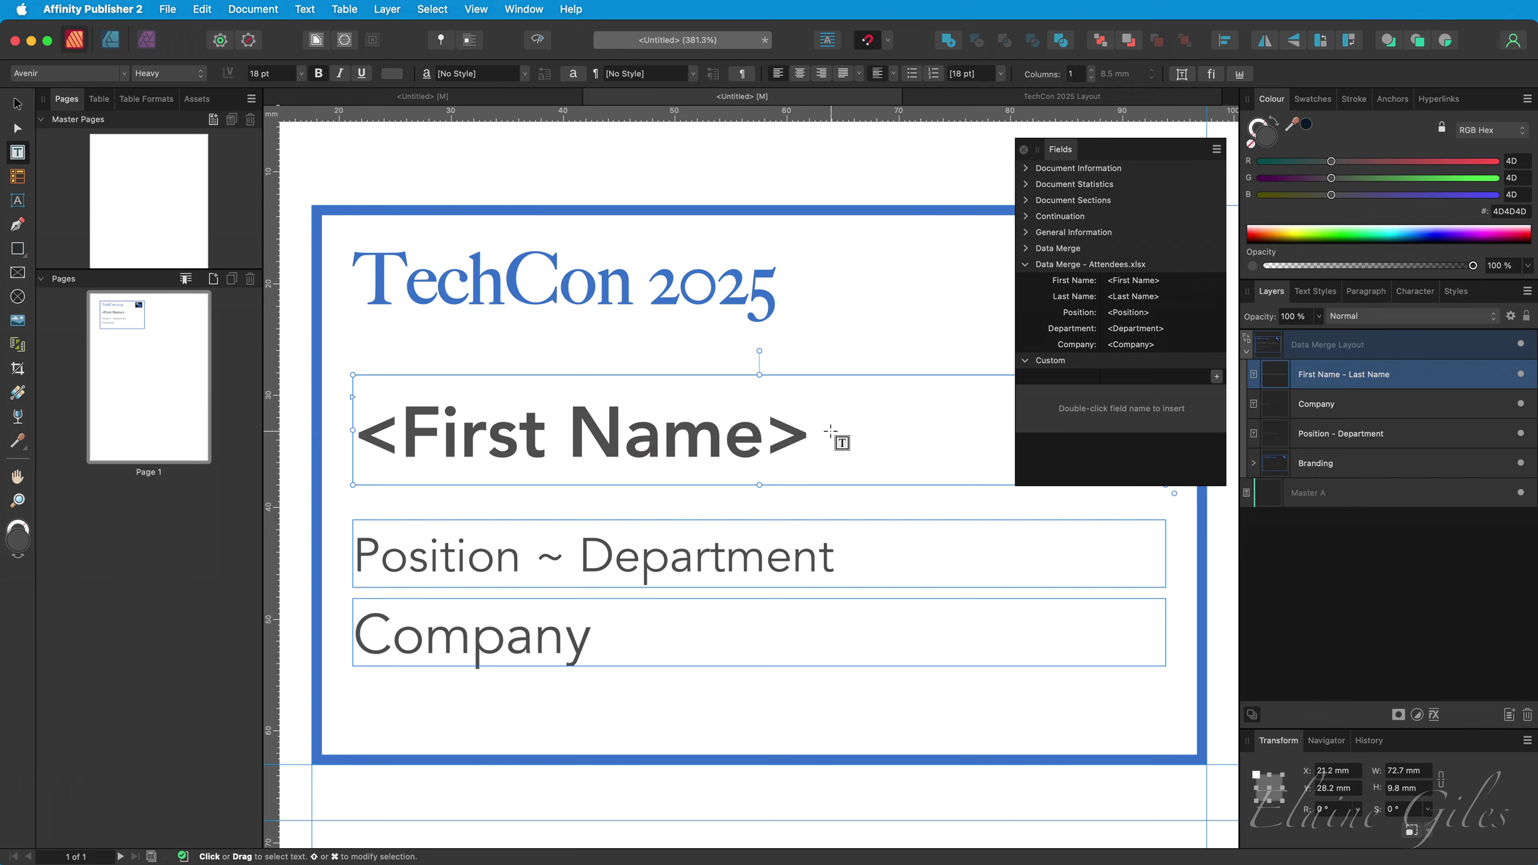
double_click(1119, 300)
Replace the word Position in the badge's Position ~ Department frame with the Position merge field
click(427, 554)
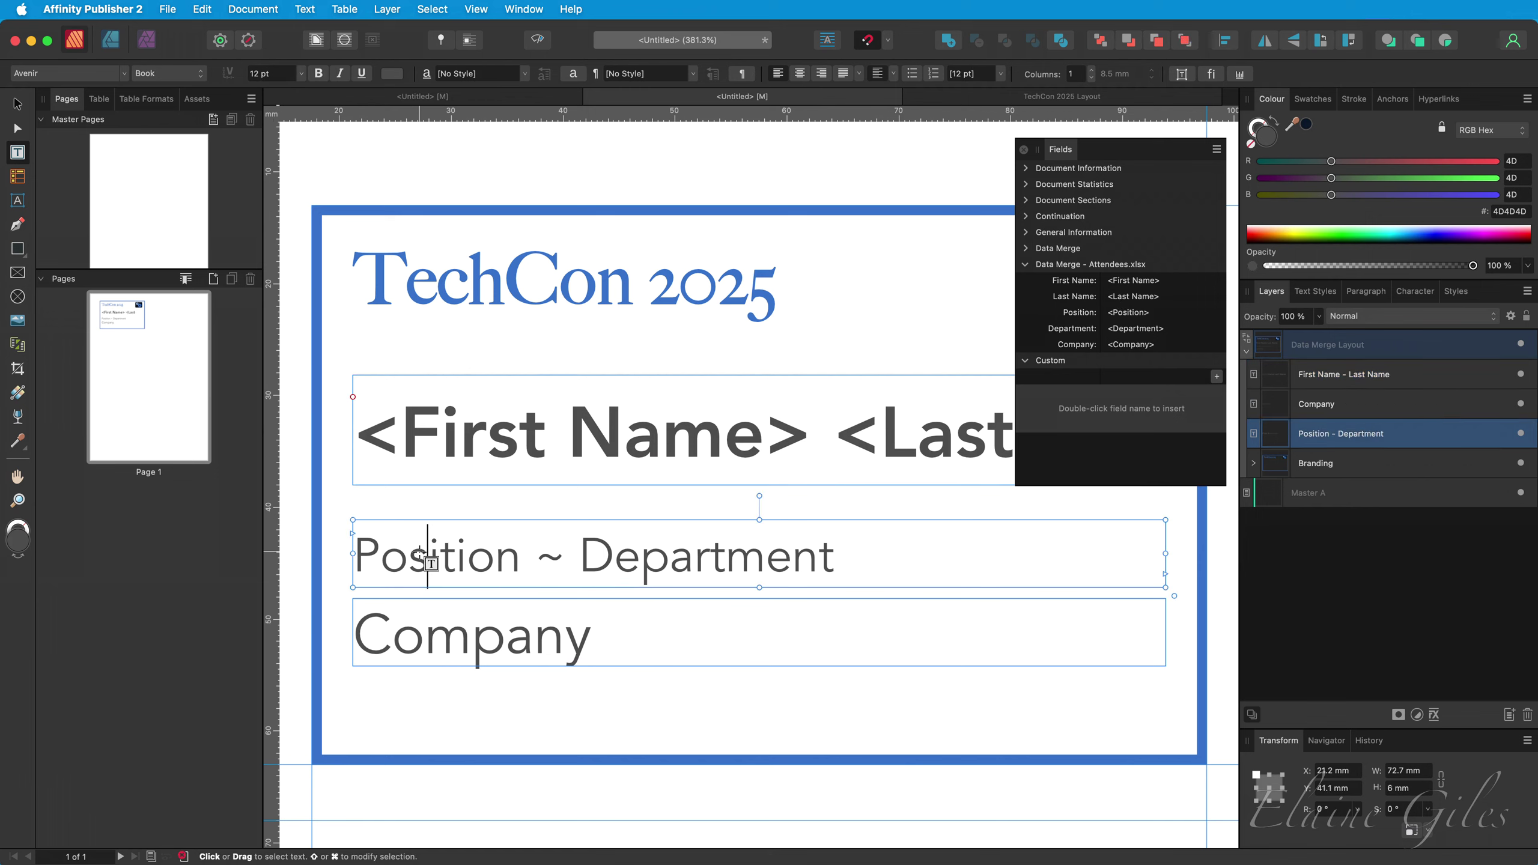
double_click(427, 553)
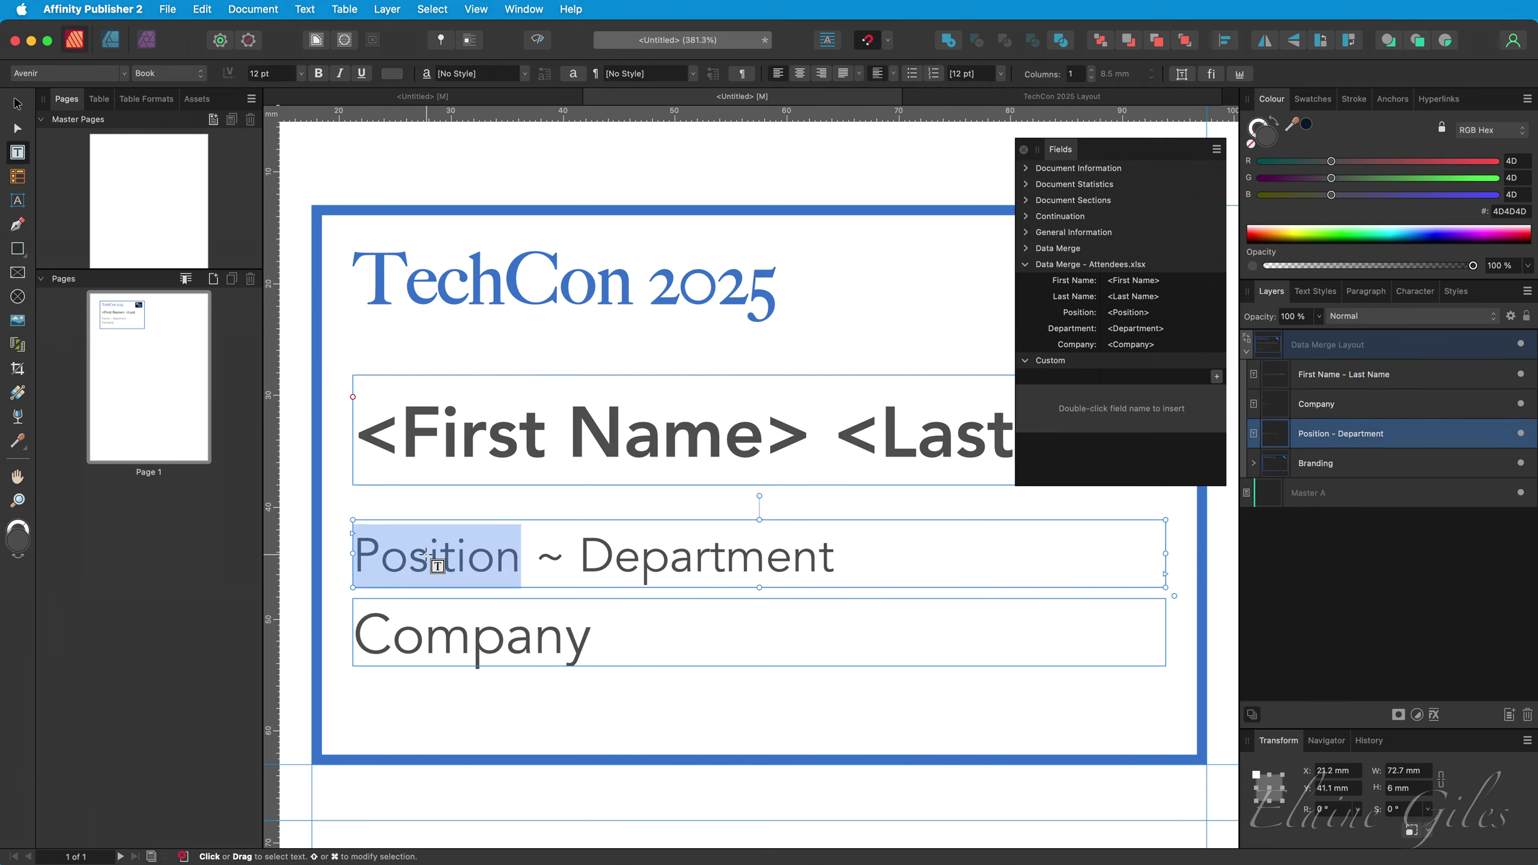
click(1114, 320)
double_click(1114, 312)
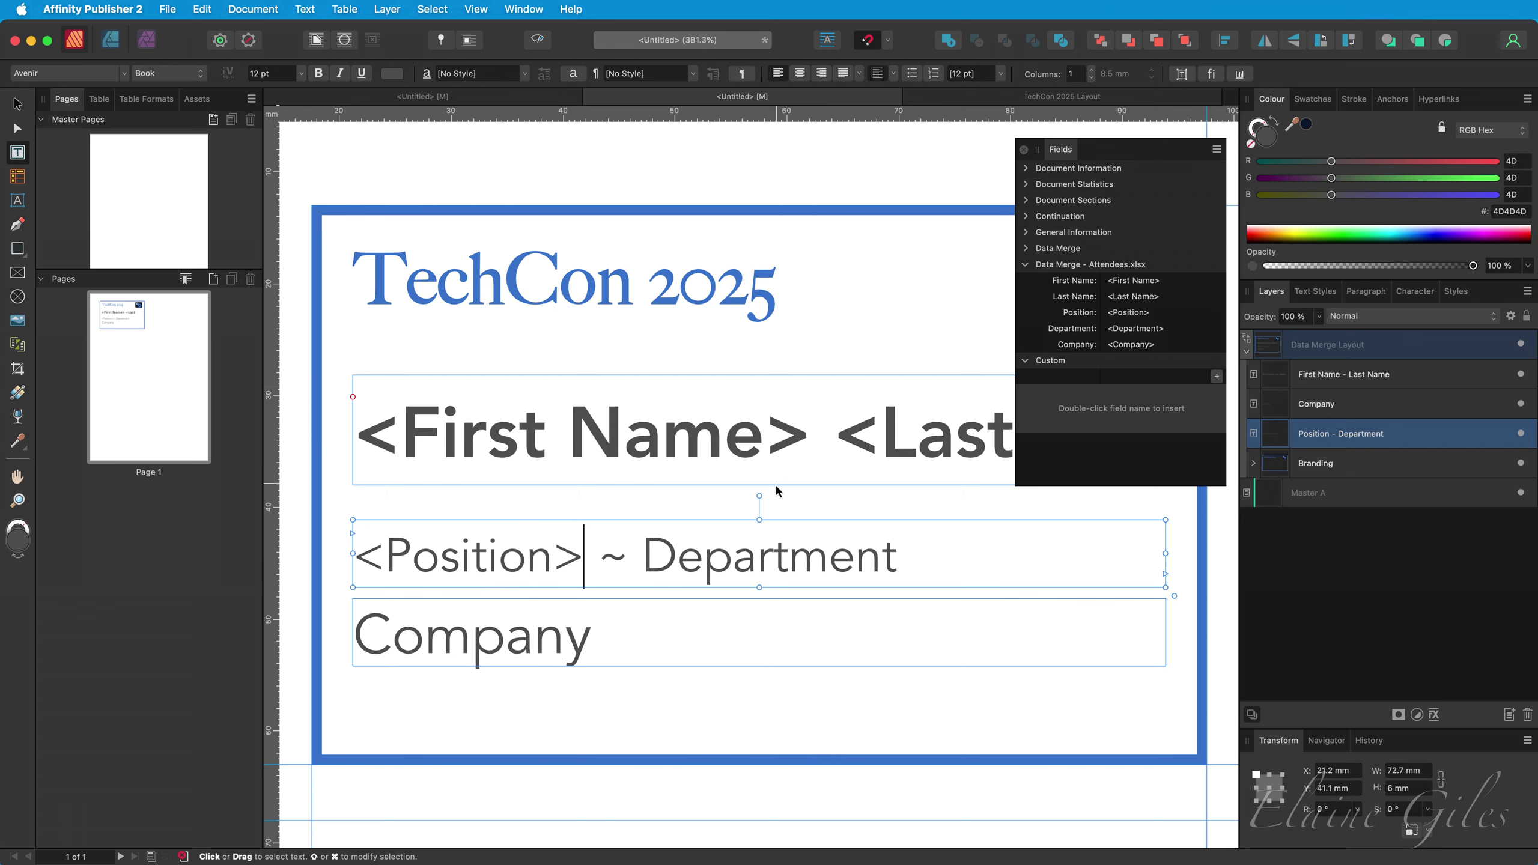
Replace the word Department after the tilde with the Department merge field, keeping the spaces around the tilde
key(Right)
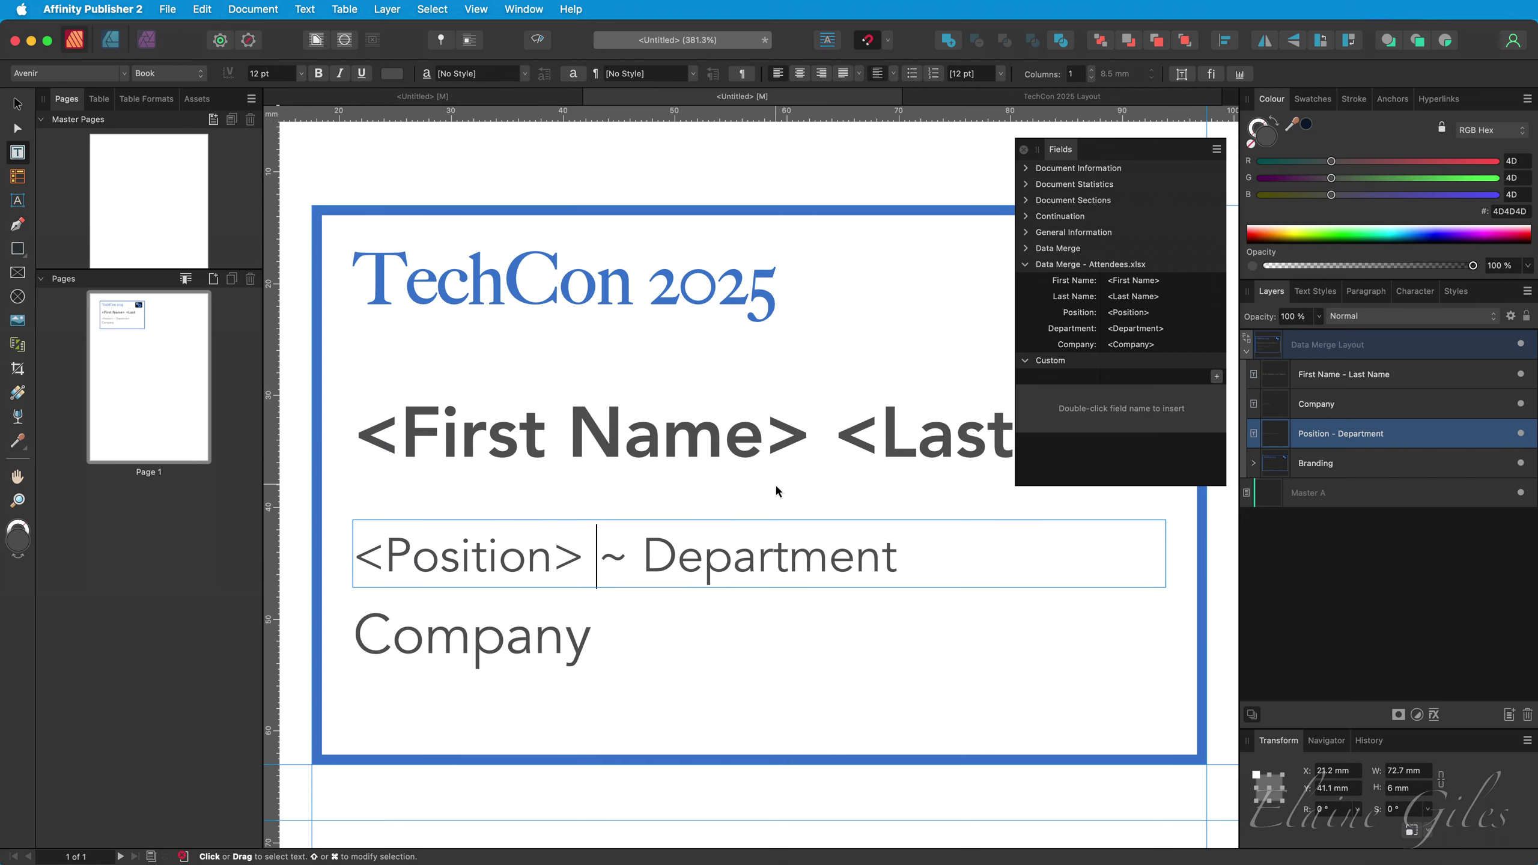
key(Right)
key(Right)
key(shift+End)
key(BackSpace)
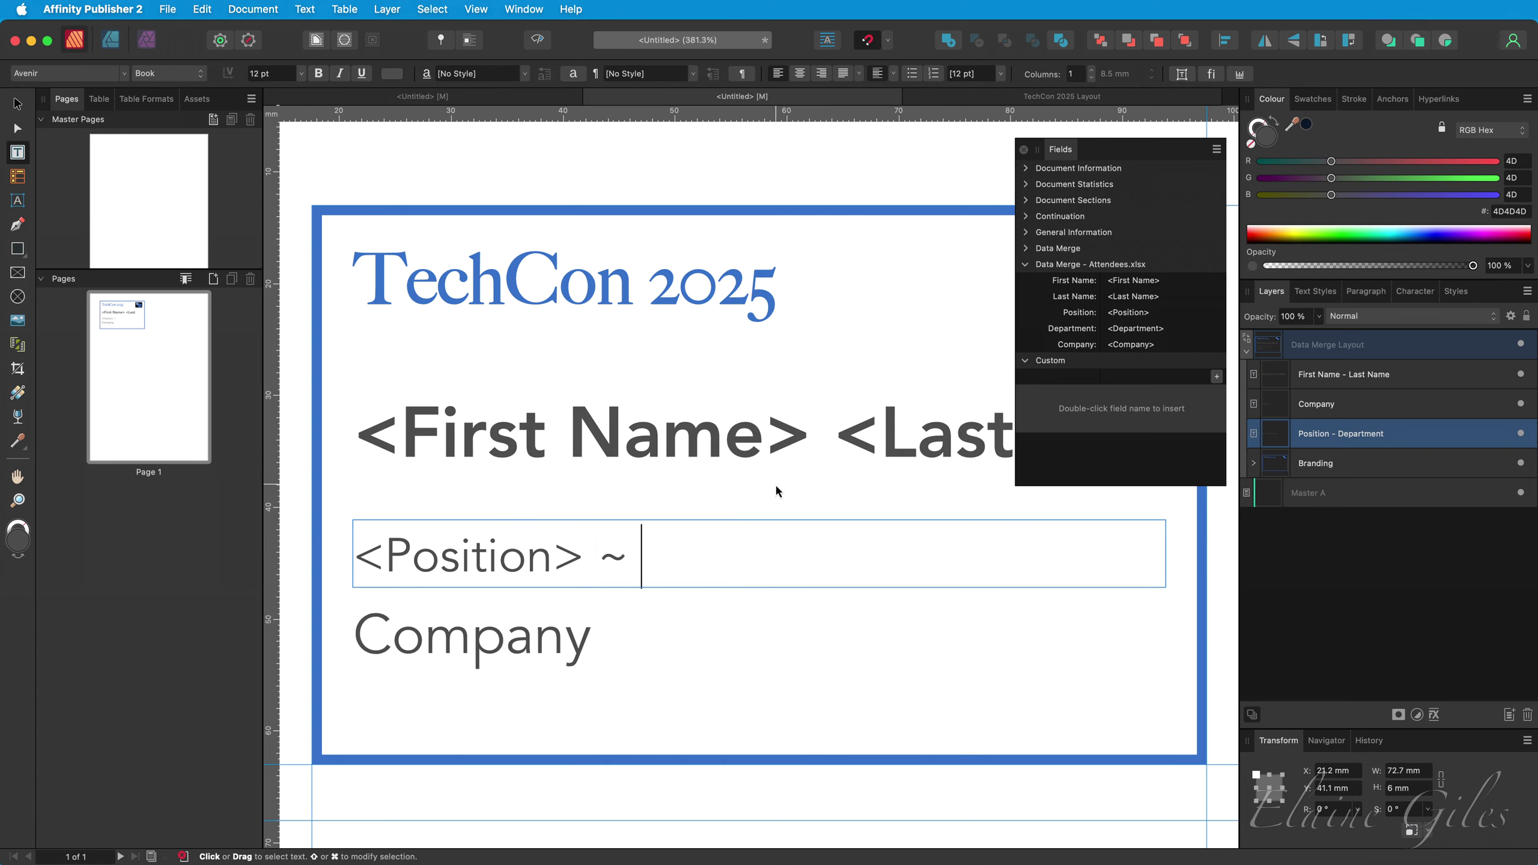
double_click(1112, 333)
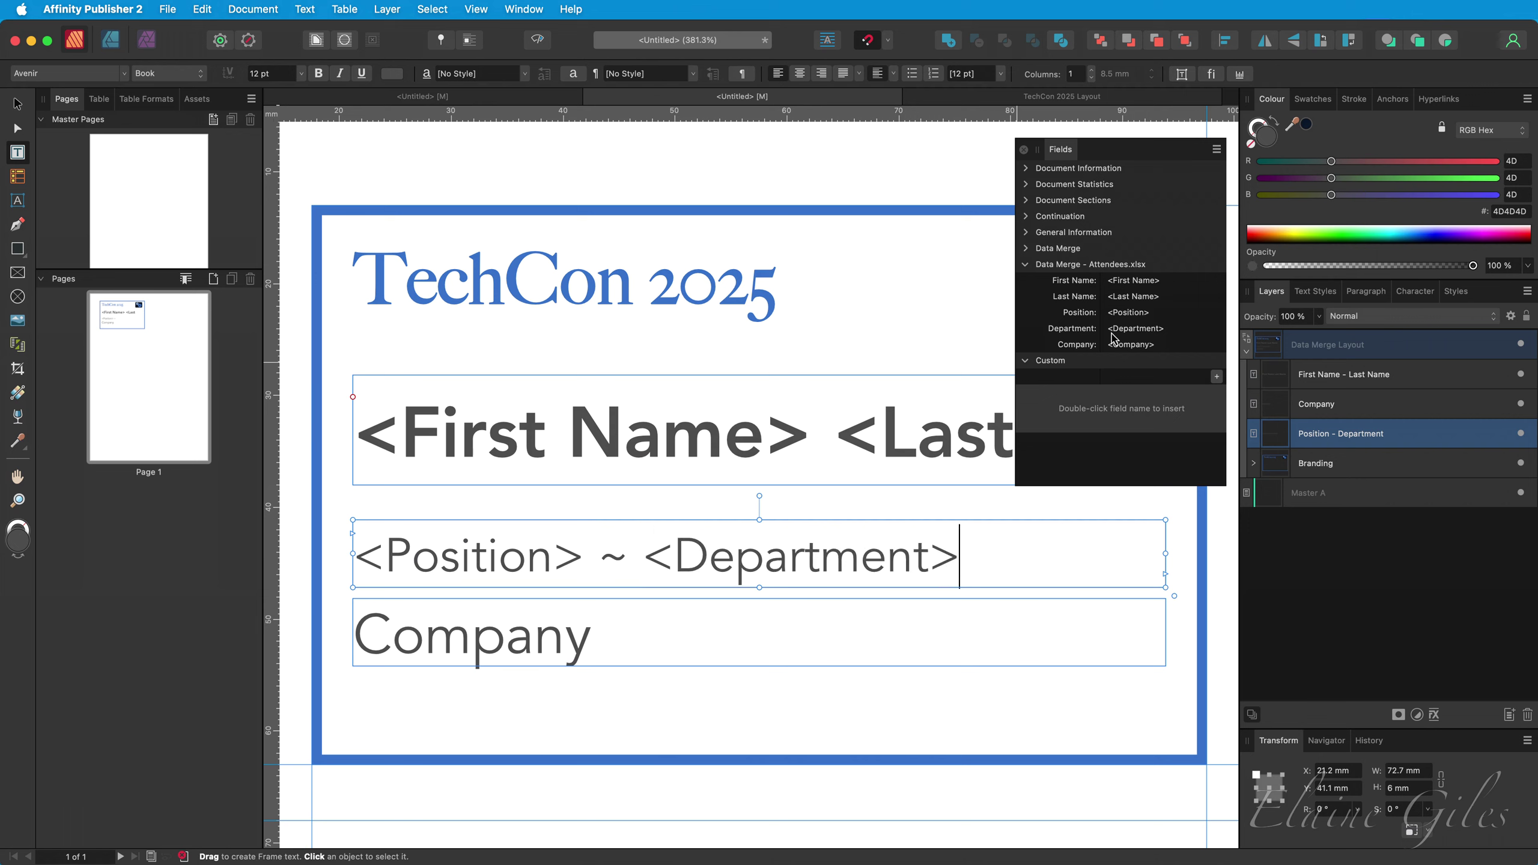
Replace the Company placeholder text with the Company merge field and dock the Fields list back beside Hyperlinks
double_click(470, 637)
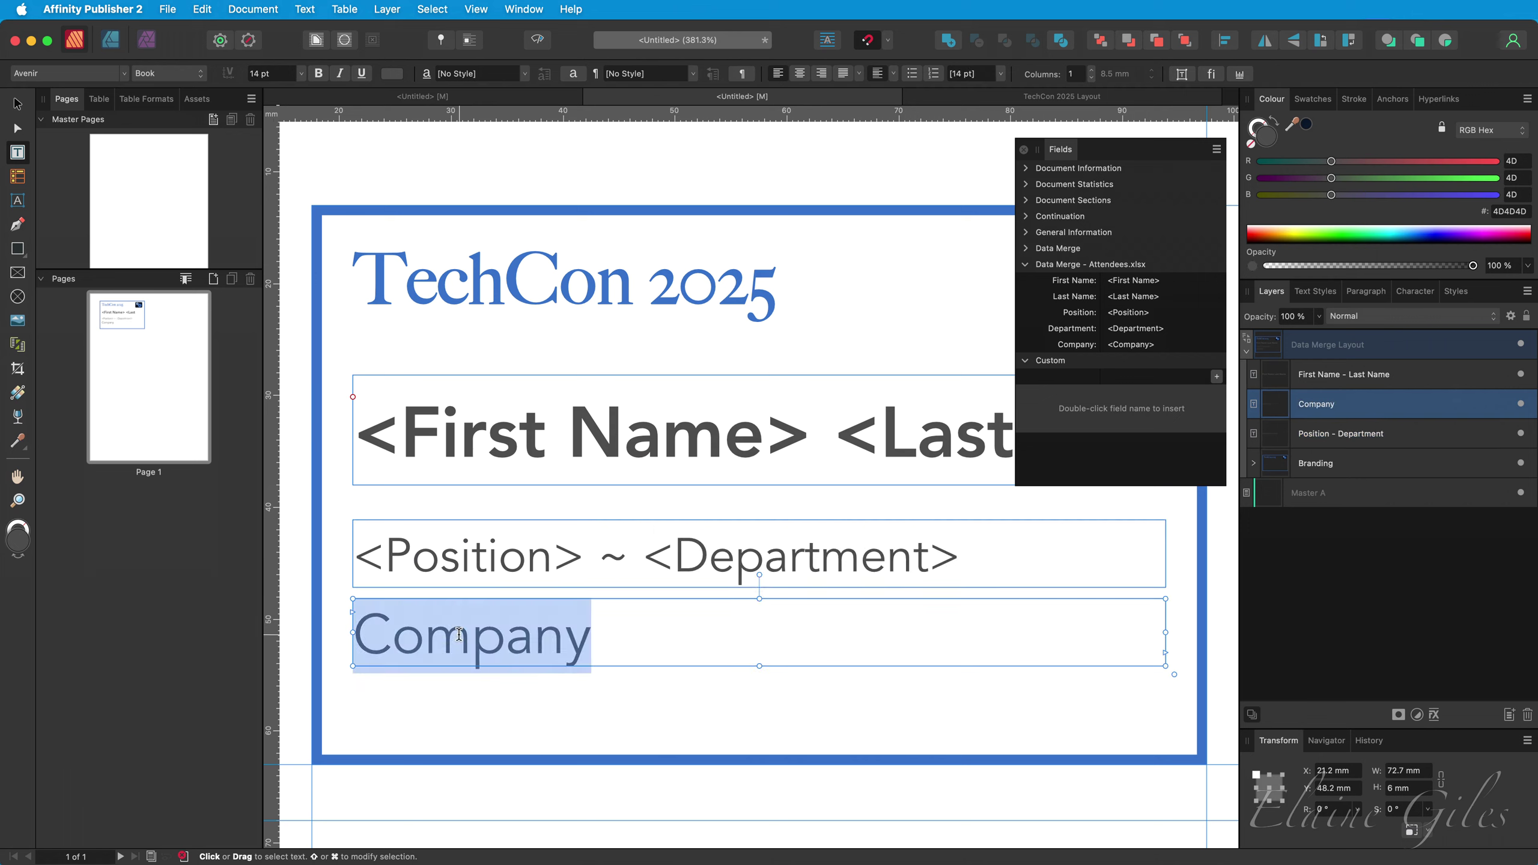
key(BackSpace)
double_click(1123, 345)
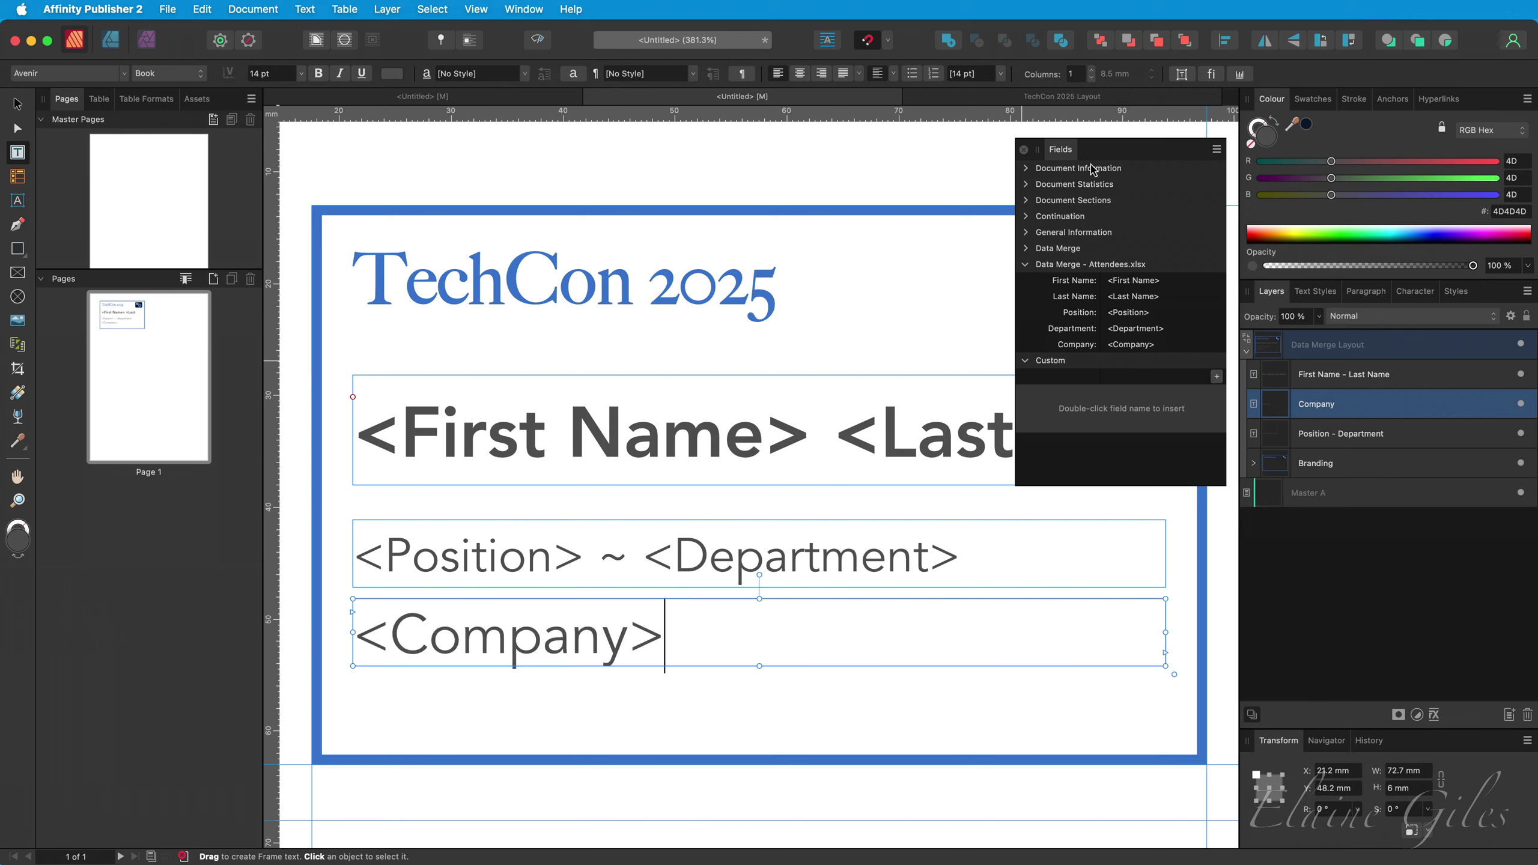
drag(1082, 151, 1441, 121)
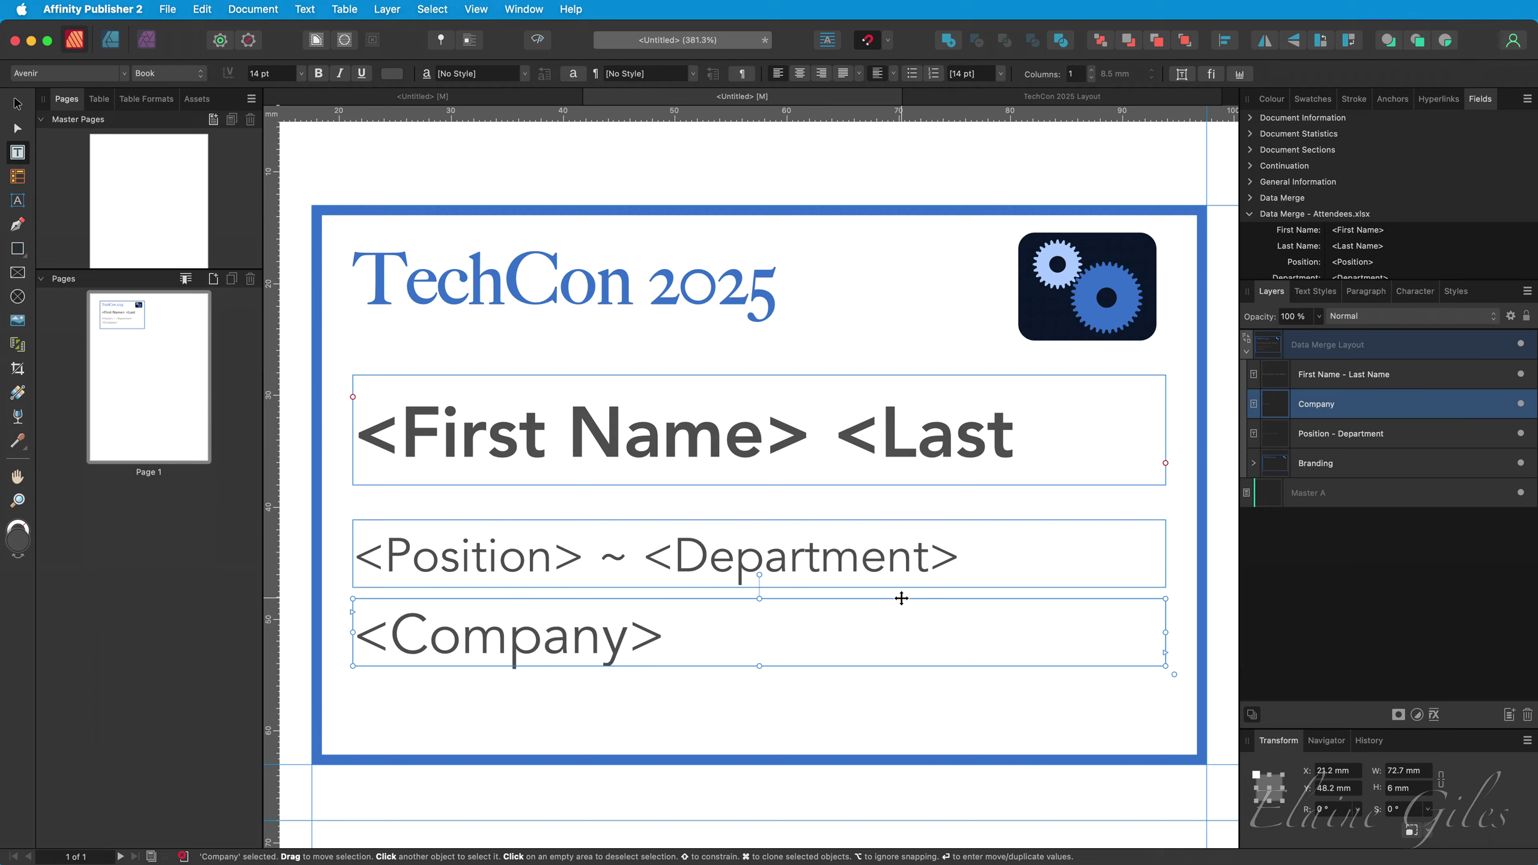
Reopen the Data Merge window, turn on Preview with record, and move the window clear of the badge text
click(525, 9)
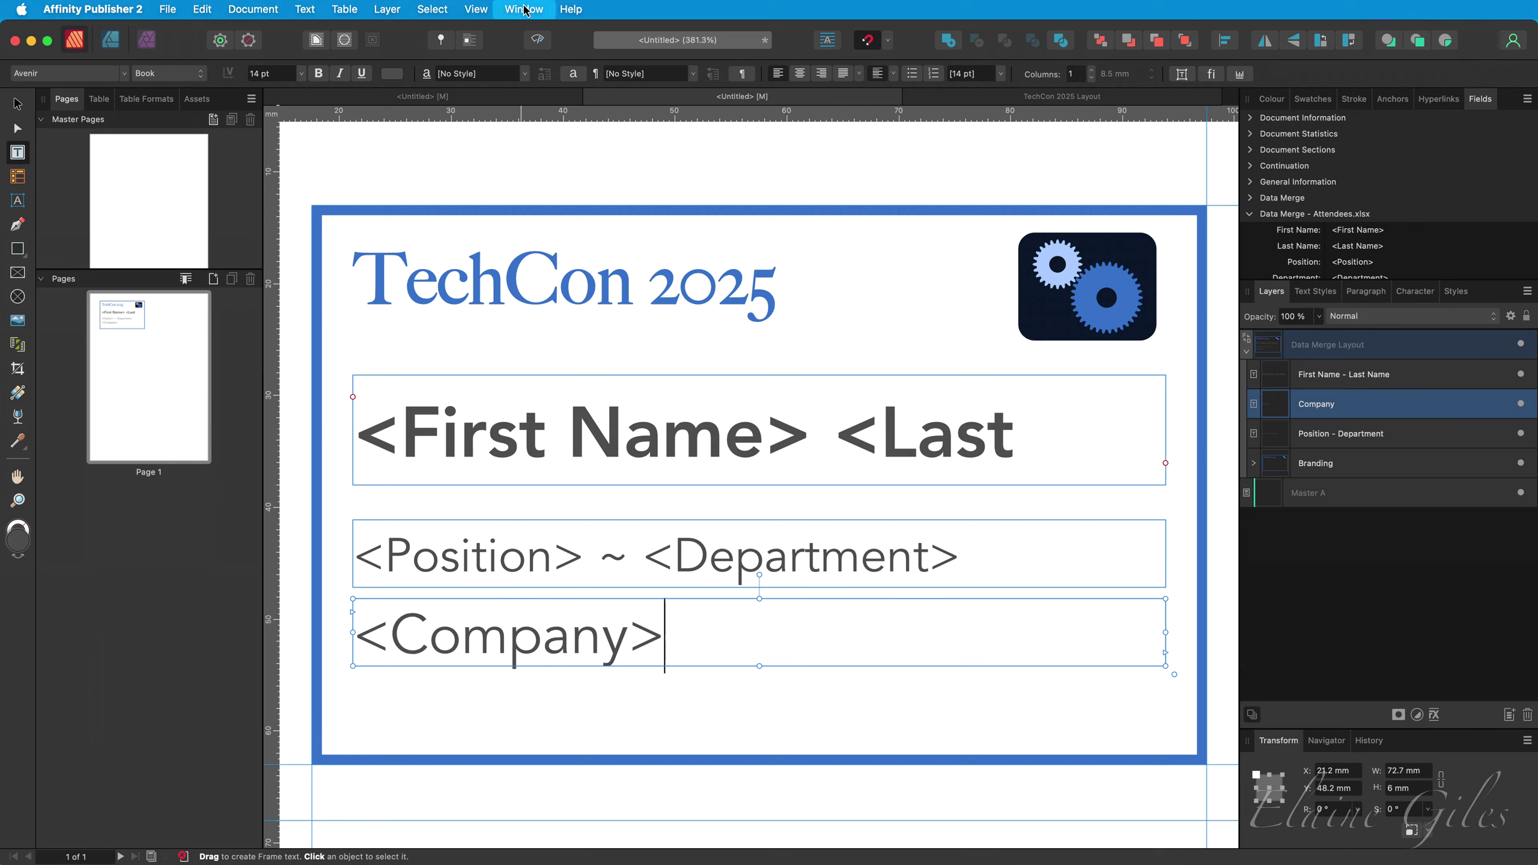
click(599, 213)
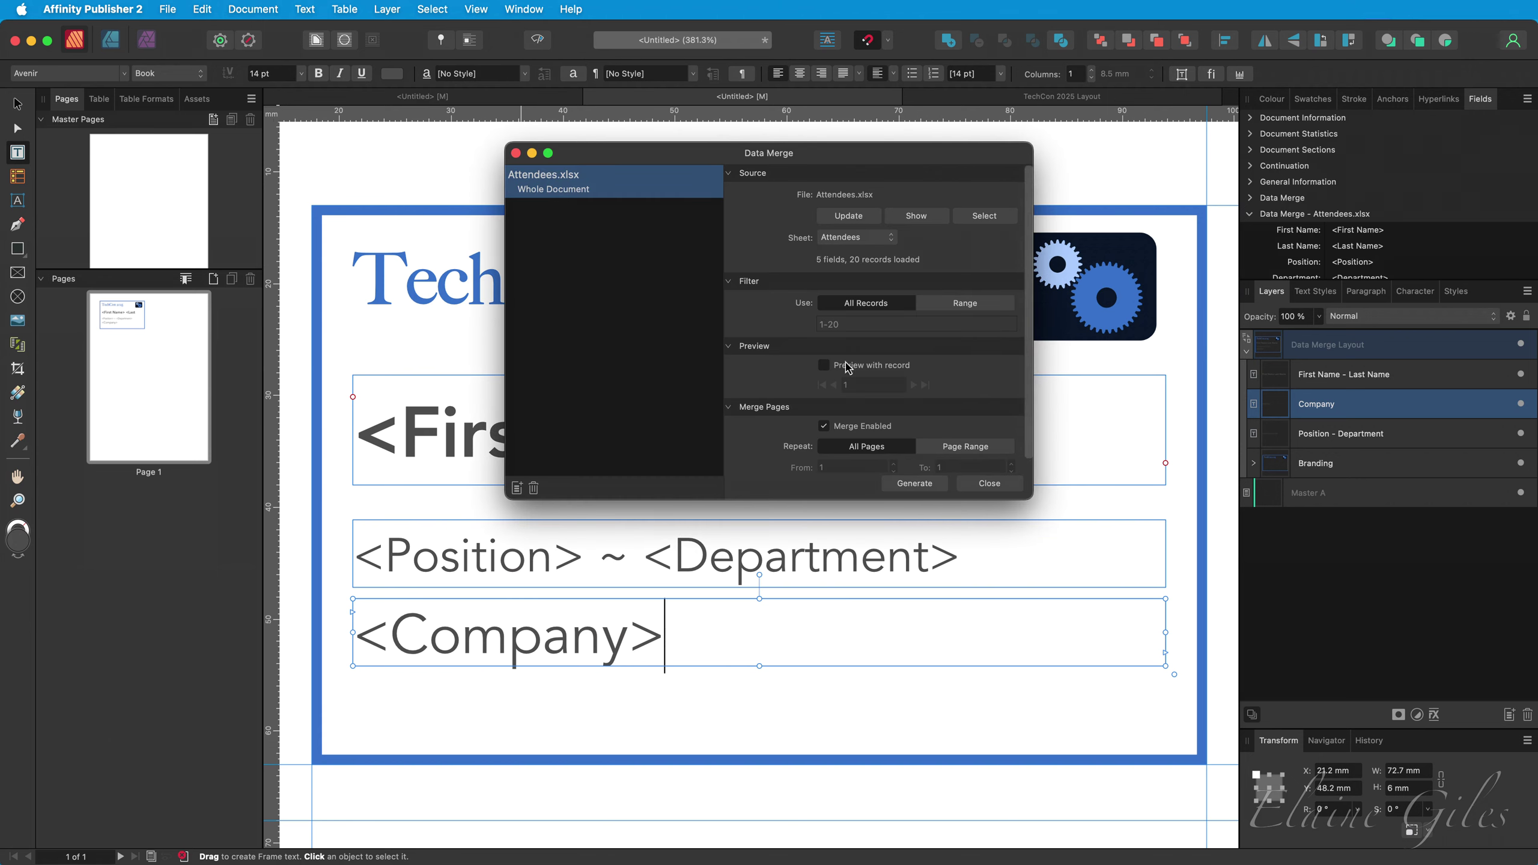
click(878, 367)
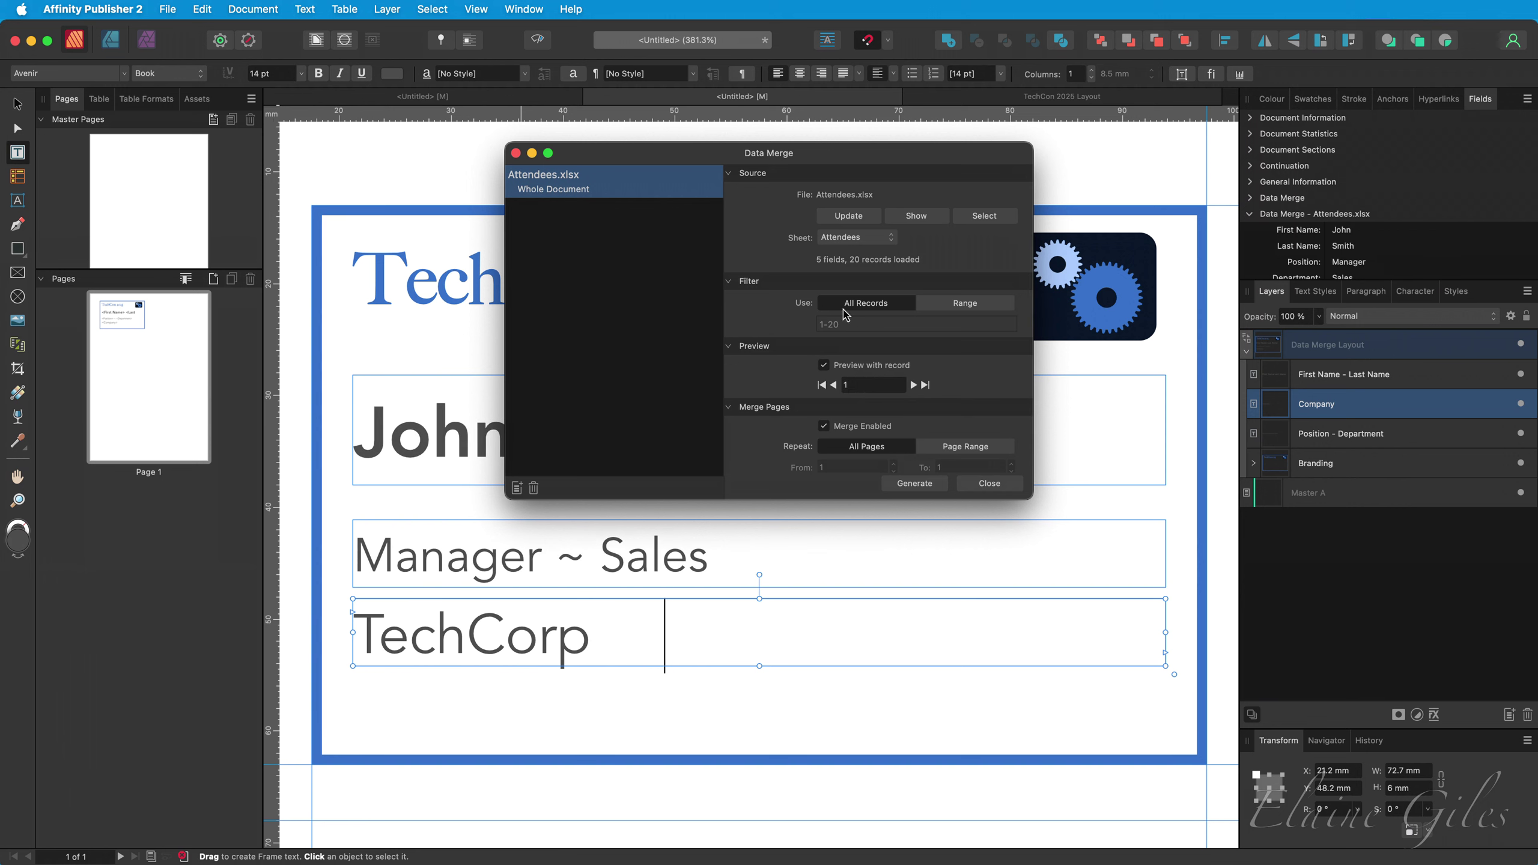
drag(736, 157, 1171, 190)
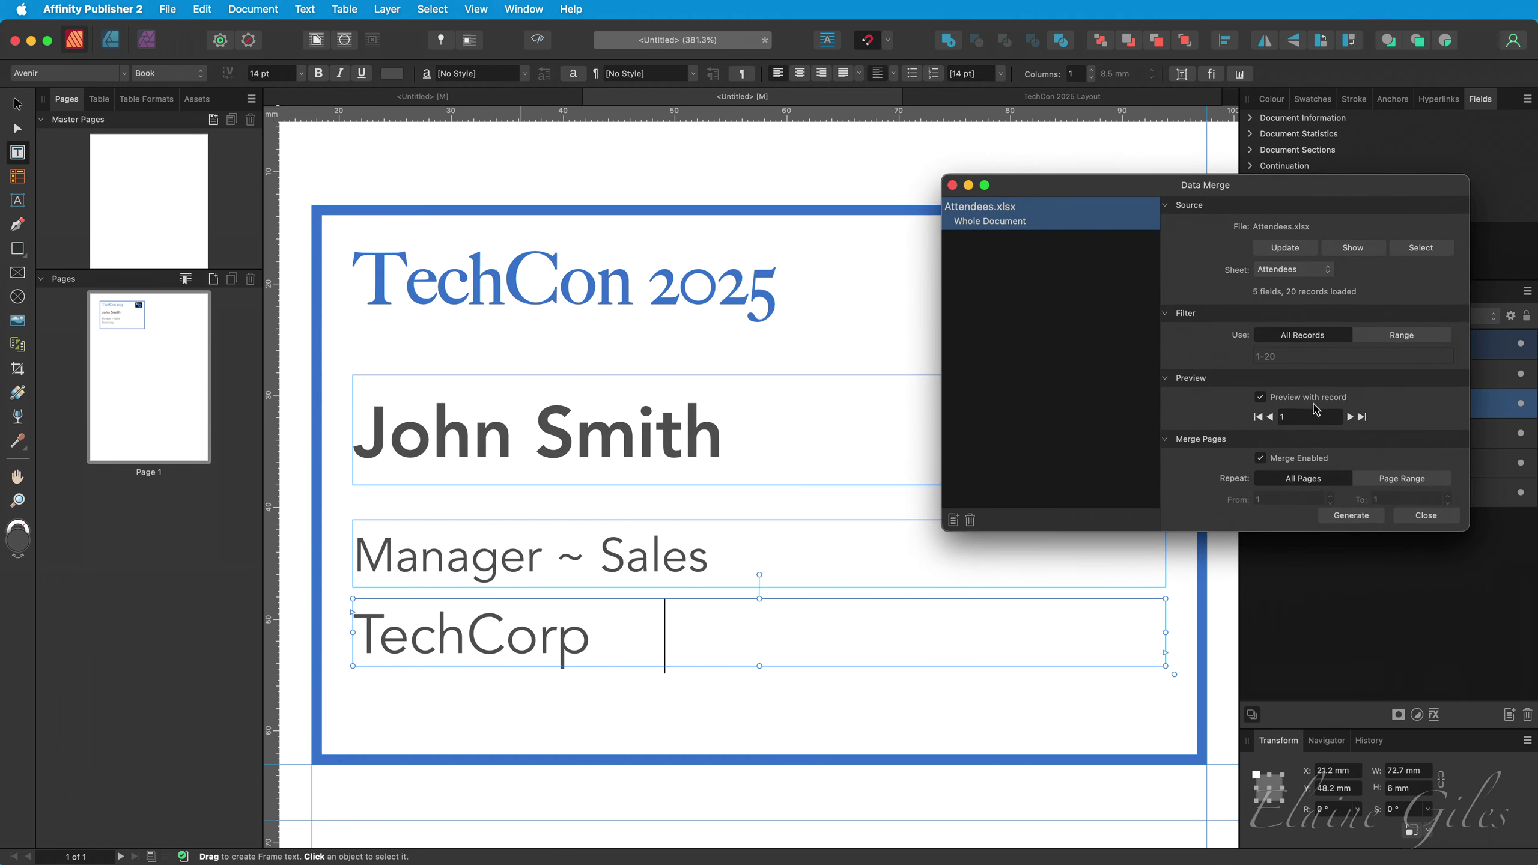
Step the data merge preview forward one record at a time to record 9, checking how each attendee's details fit the badge
click(1351, 418)
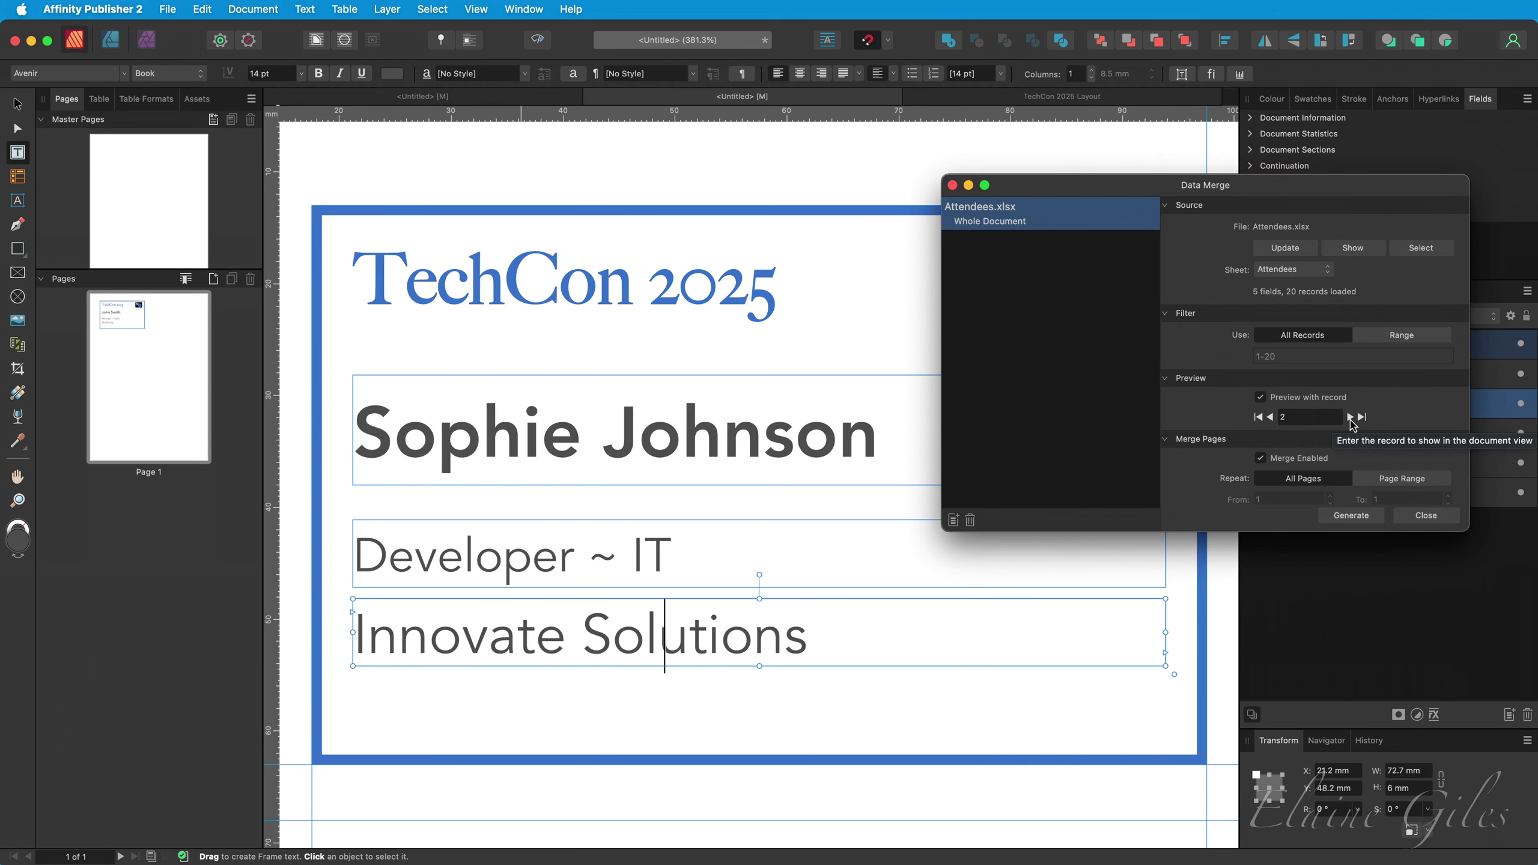
click(1350, 417)
click(1352, 417)
click(1350, 417)
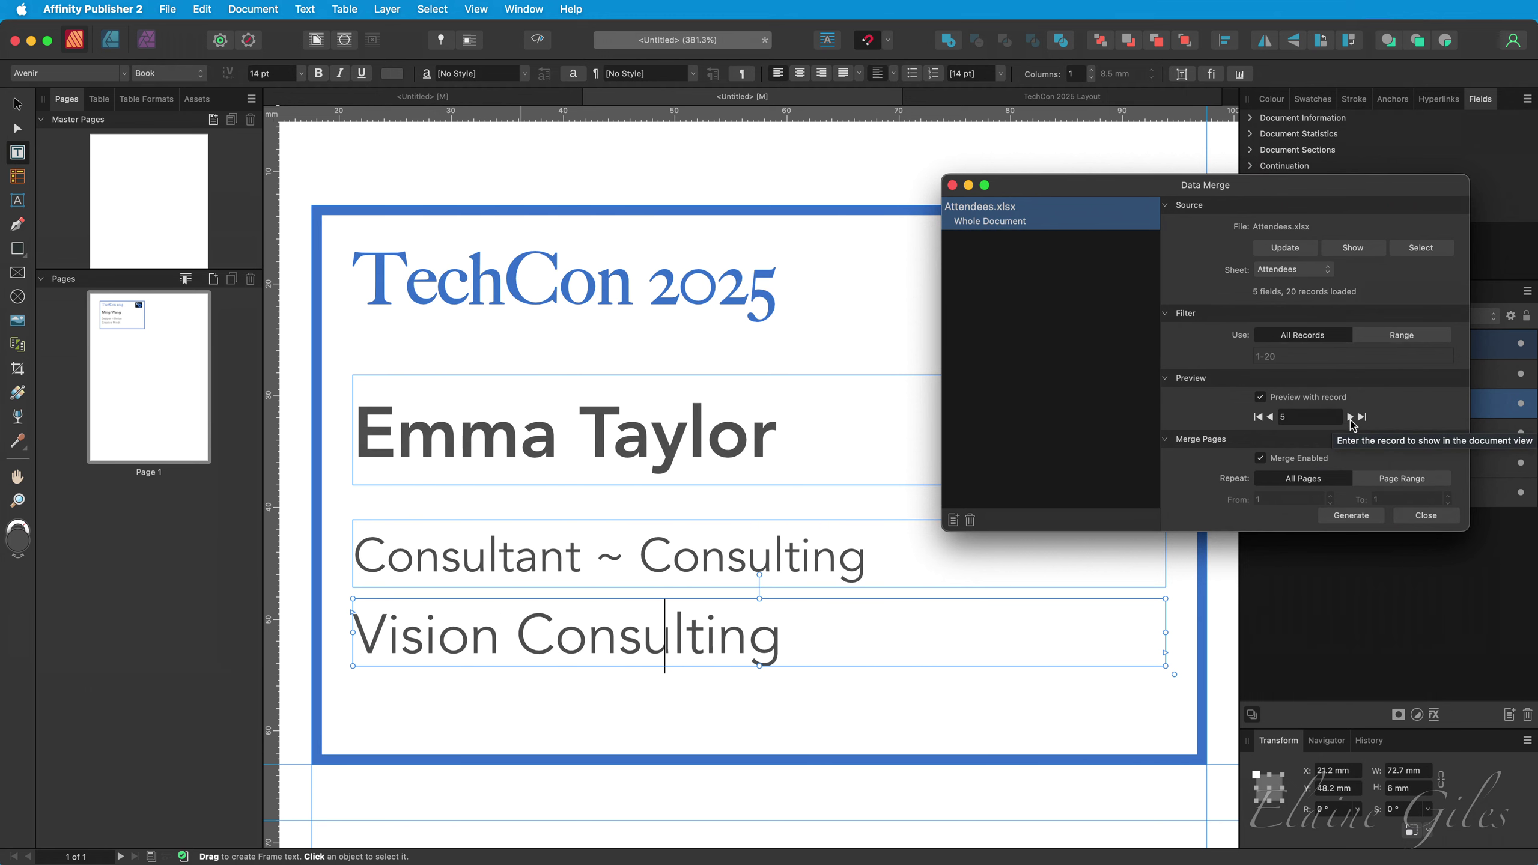
click(1351, 418)
click(1351, 417)
click(1351, 418)
click(1351, 418)
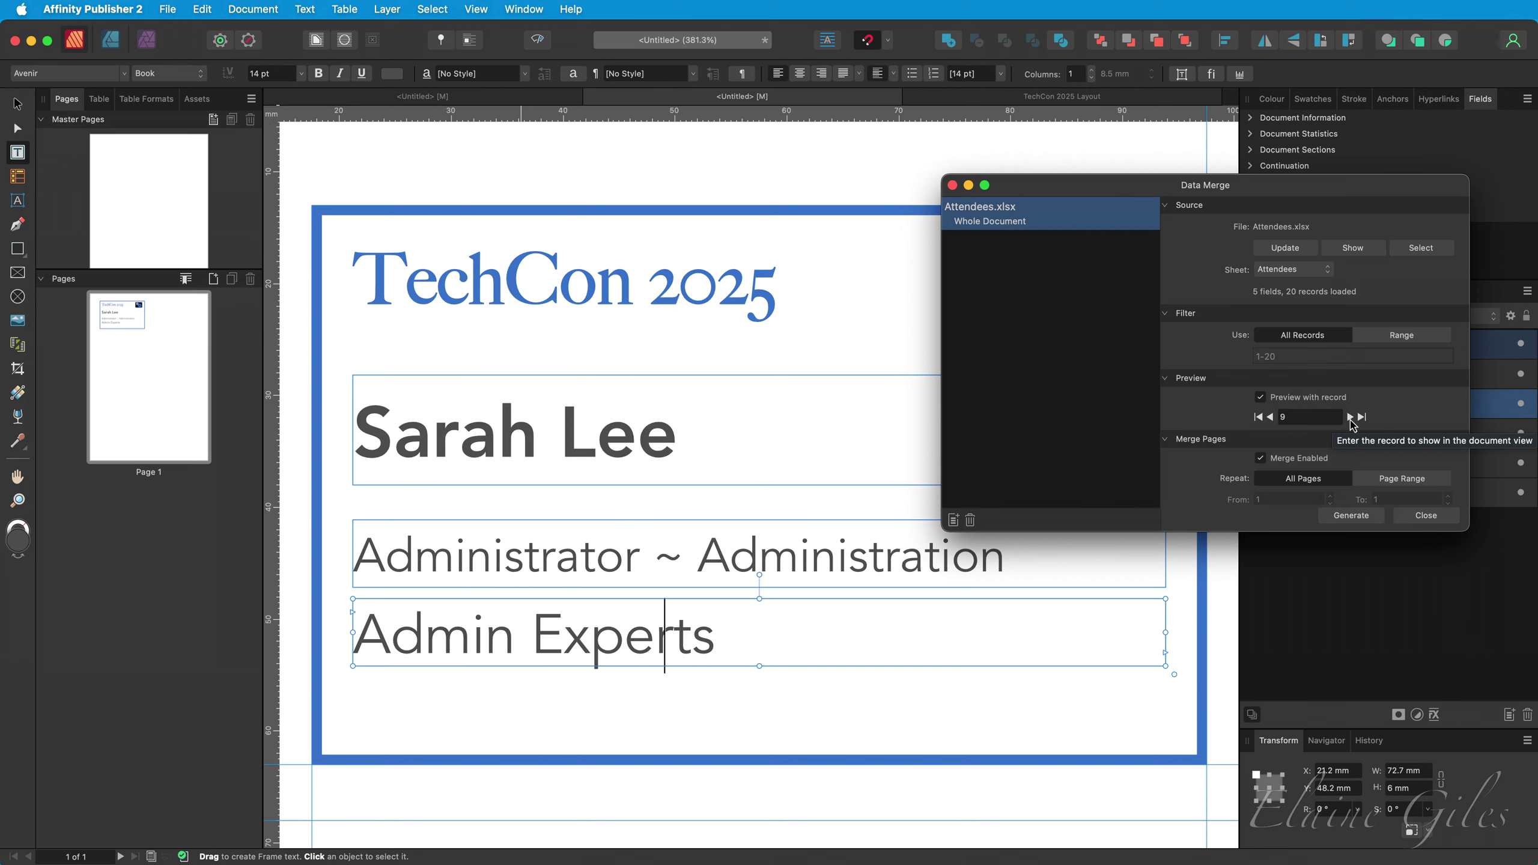